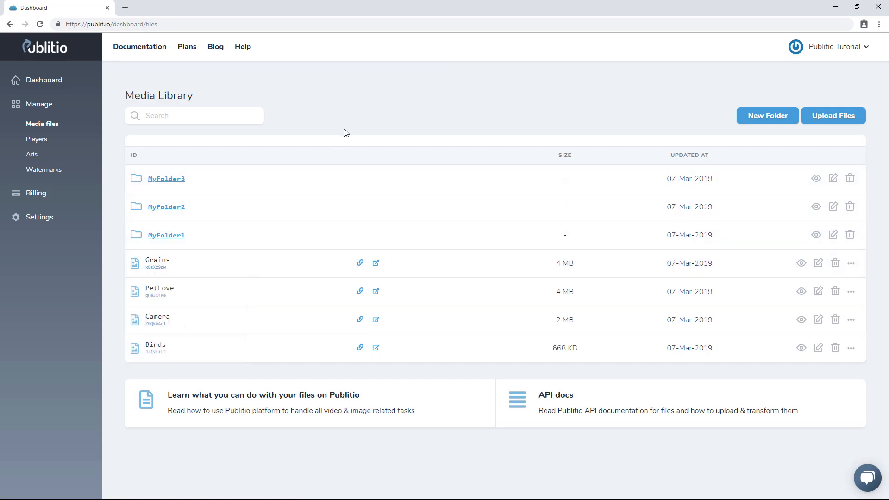
Create a new folder named MyFolder4 in the media library
mouse_move(164, 273)
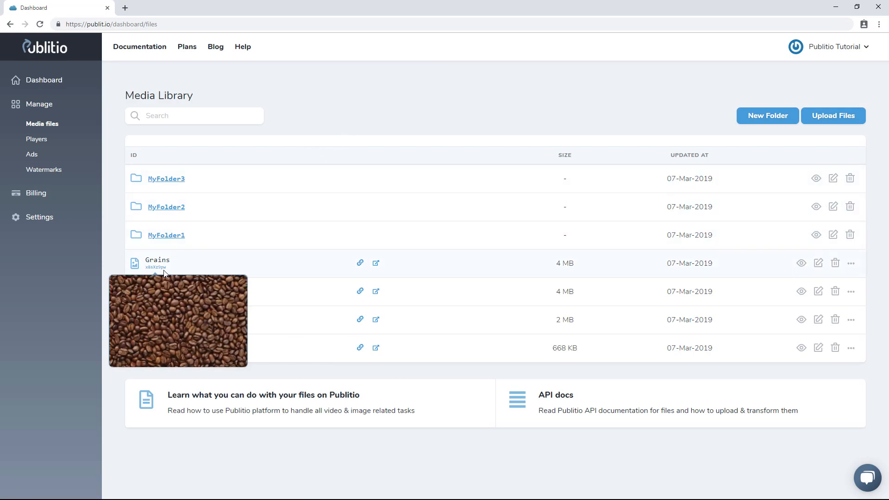
mouse_move(262, 322)
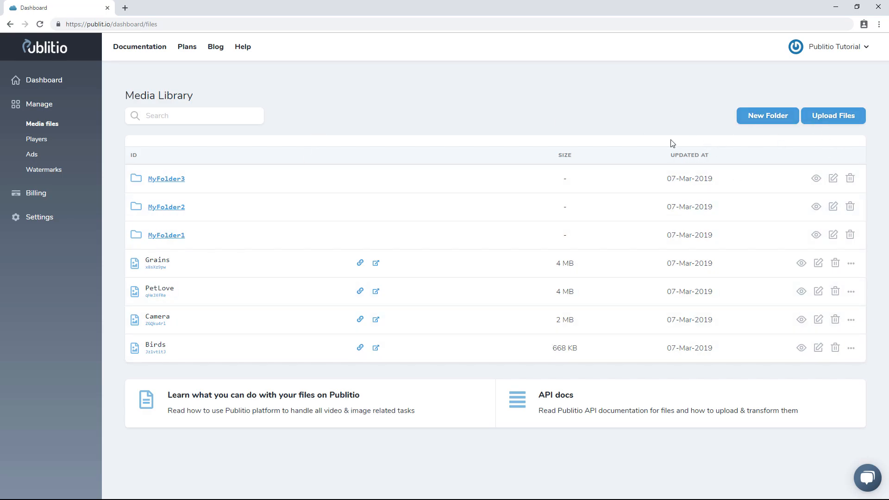
click(762, 120)
click(422, 112)
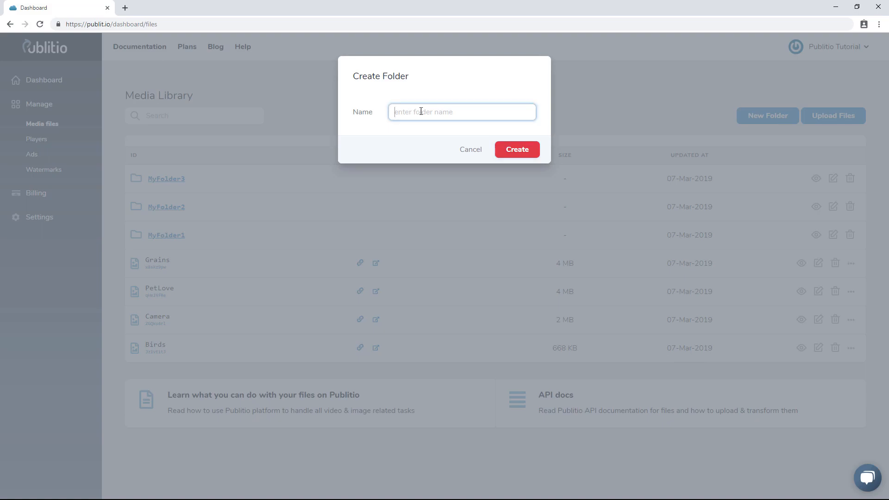
text(MyFolder4)
click(526, 151)
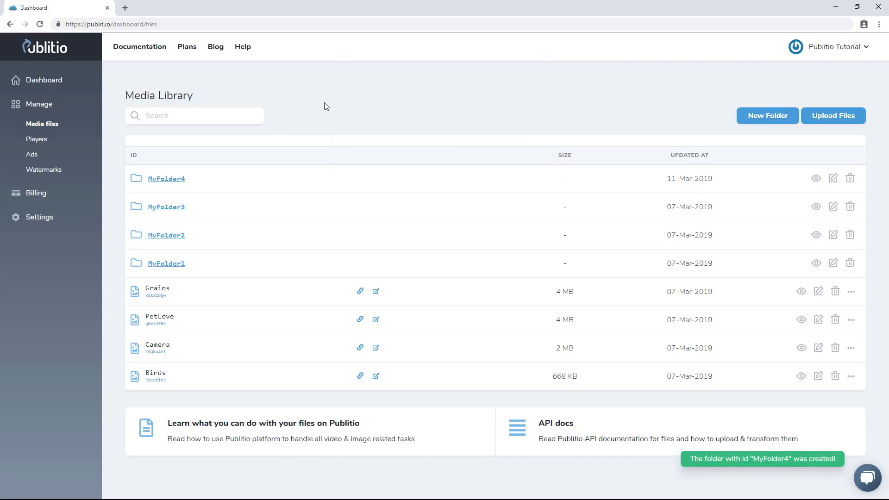
Try to create another folder named MyFolder4, then cancel the dialog
click(764, 117)
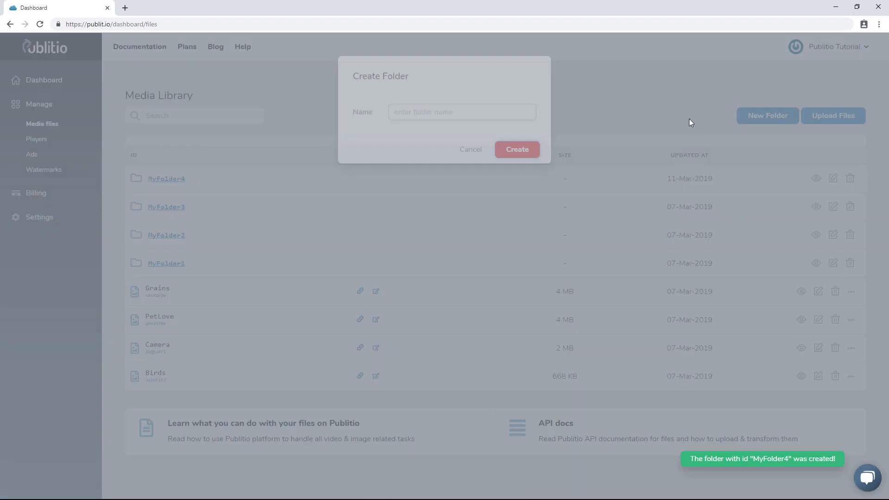
click(406, 112)
text(MyFolder4)
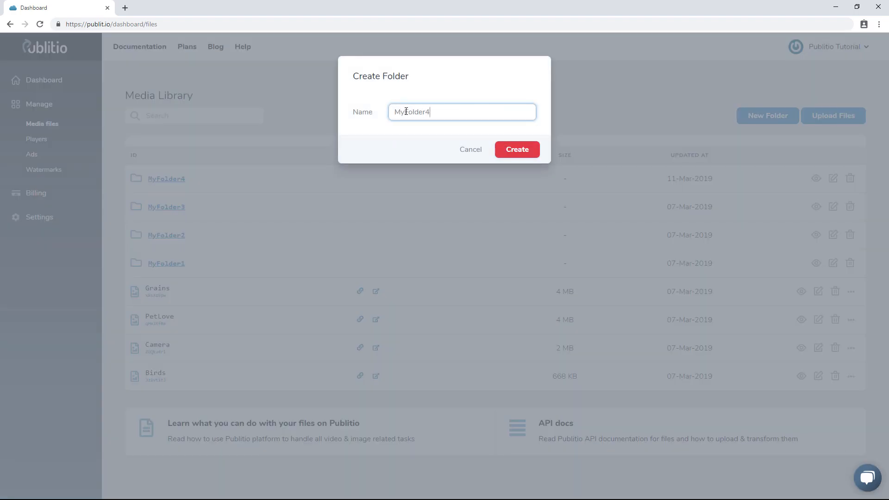
click(525, 155)
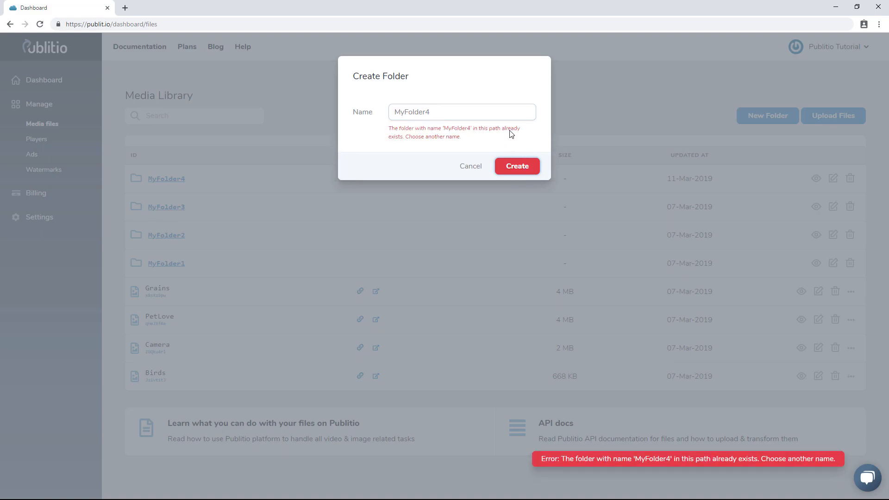
click(465, 171)
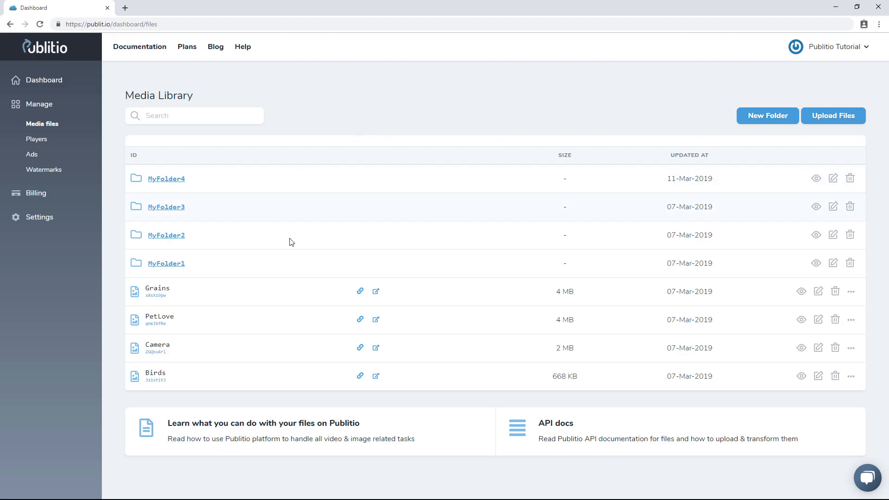
Open the root-level Grains file in a new tab and return to the dashboard
mouse_move(154, 292)
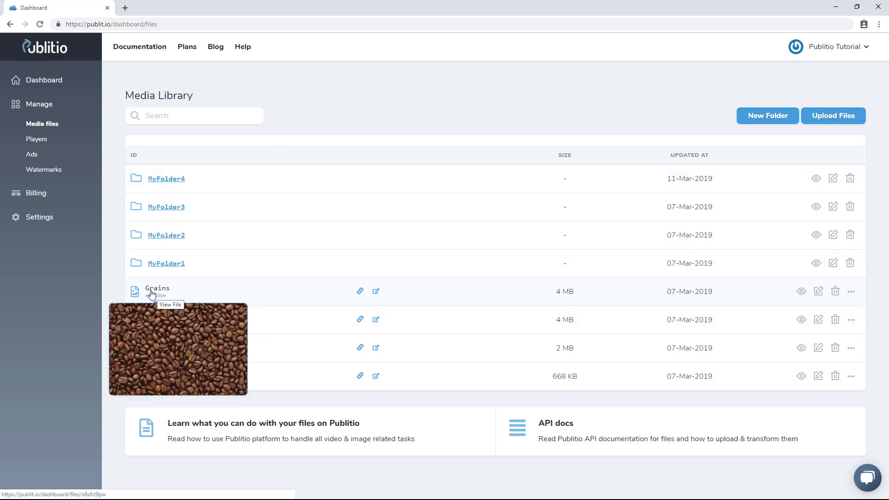
click(376, 292)
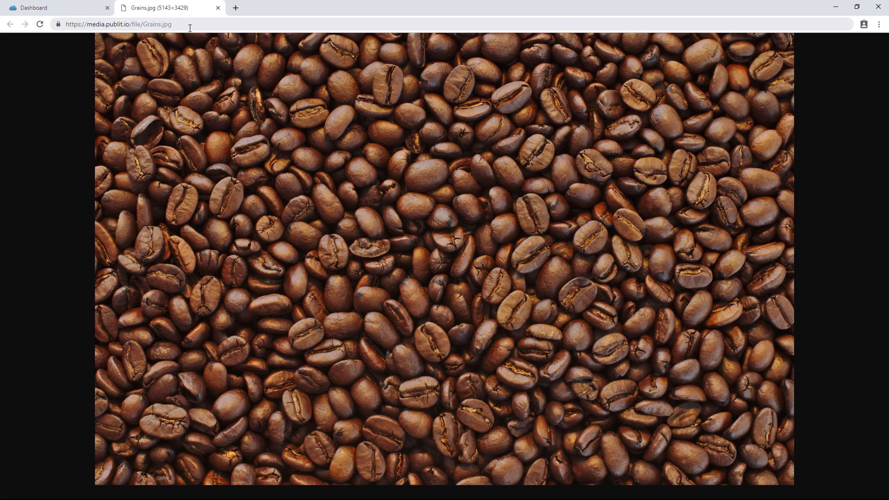
click(77, 13)
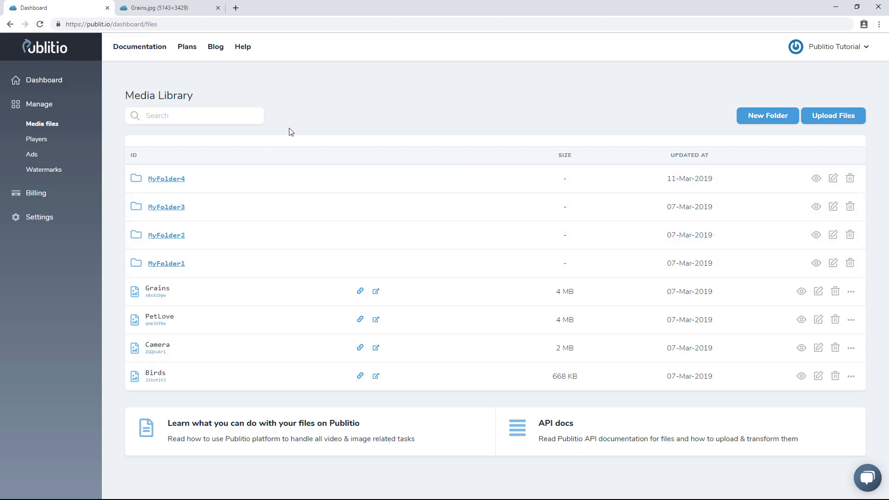
Open MyFolder4 and upload Grains.jpg into it
click(174, 180)
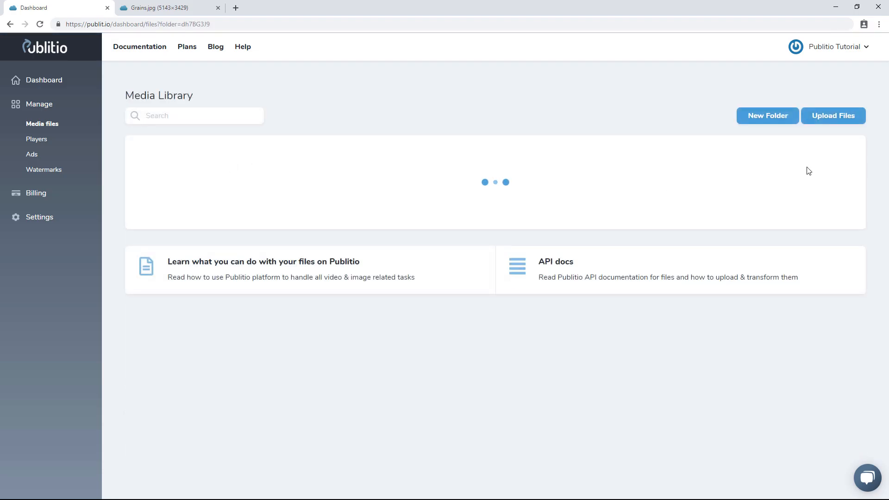
click(834, 118)
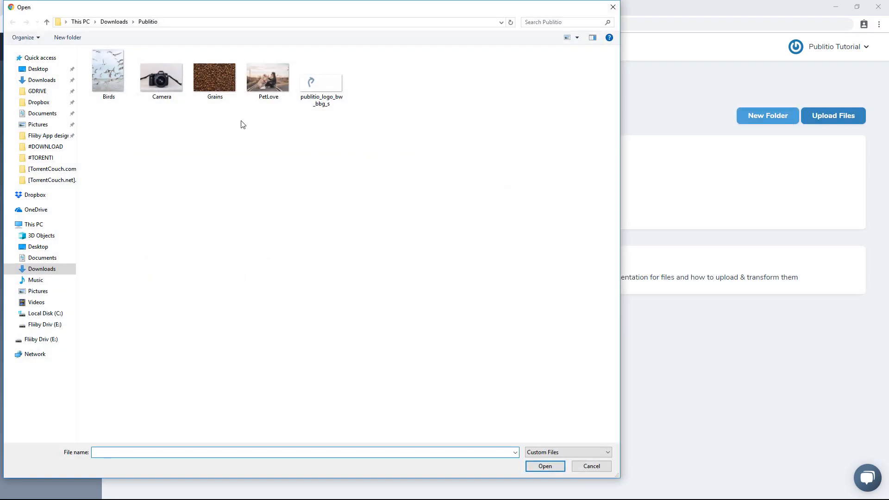
double_click(216, 73)
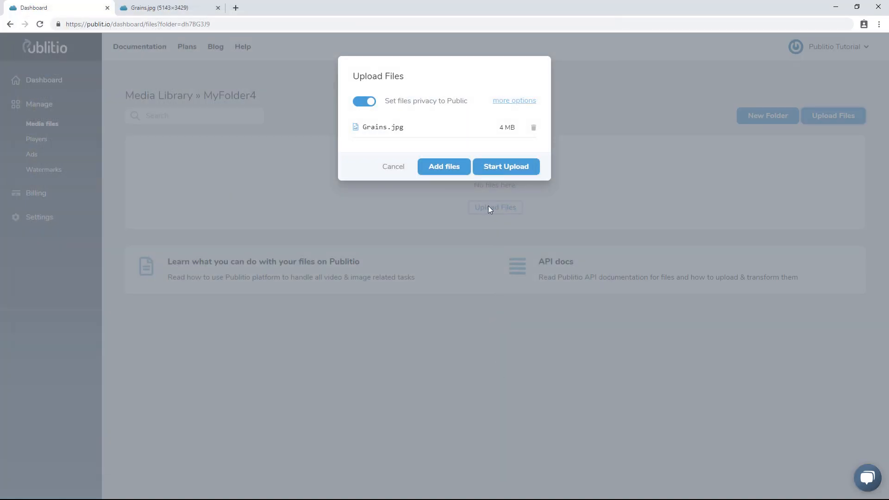
click(507, 167)
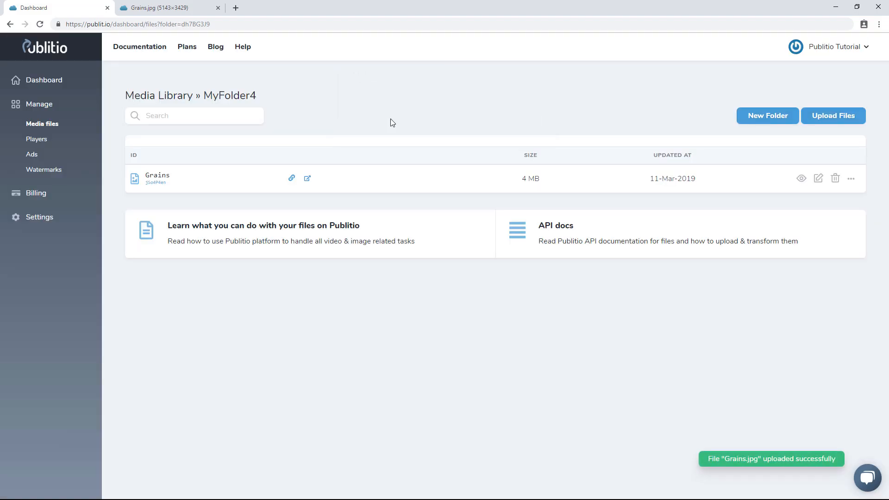
Open the uploaded Grains file in a new tab and examine the MyFolder4 part of its URL
click(307, 179)
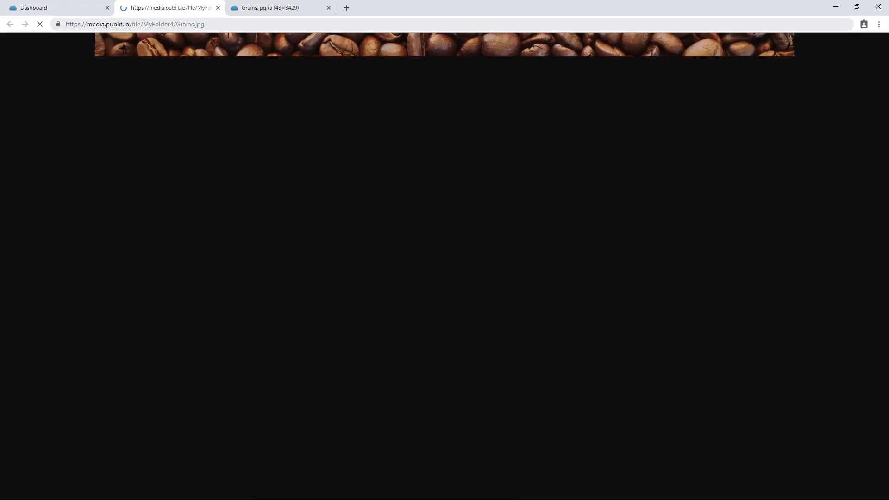
drag(144, 24, 174, 24)
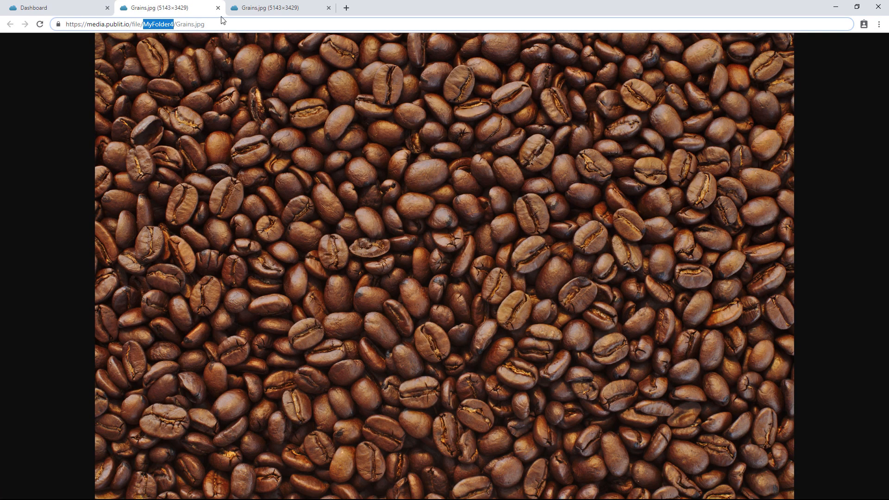
click(268, 8)
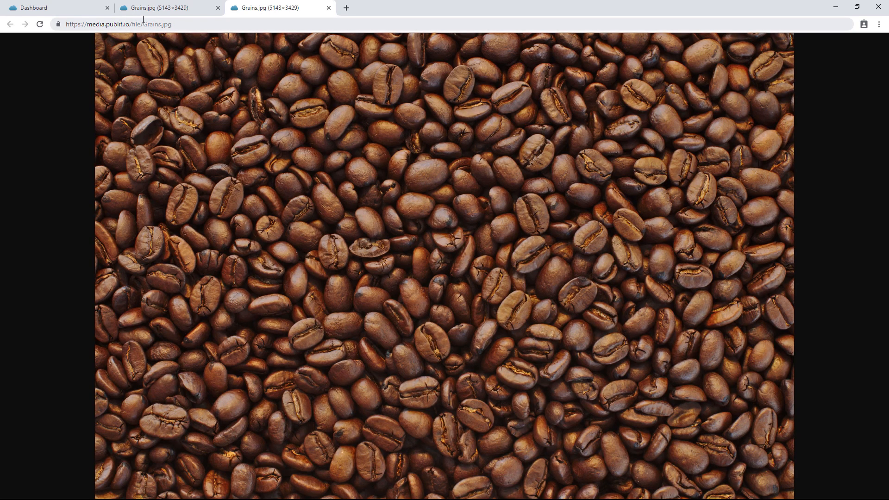
click(76, 11)
Upload Grains.jpg into MyFolder4 a second time
click(836, 116)
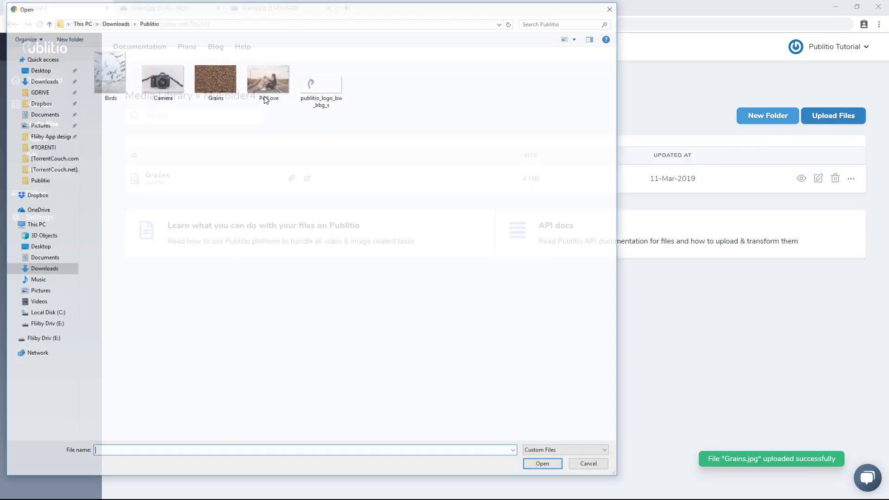
click(215, 77)
double_click(215, 77)
click(493, 166)
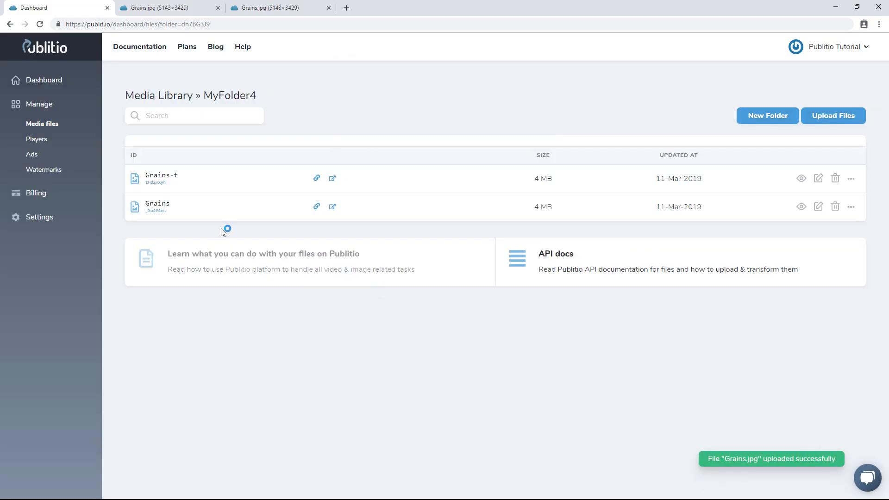
Navigate from MyFolder4 back to the root Media Library
mouse_move(168, 174)
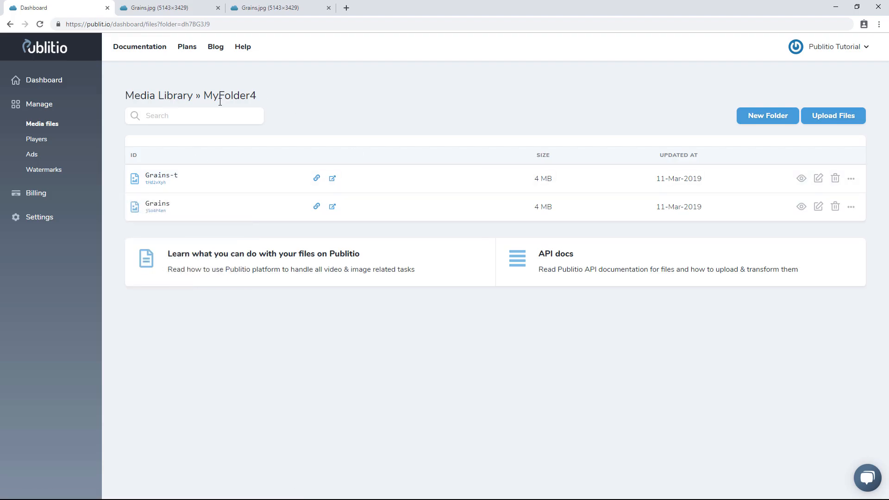
click(179, 94)
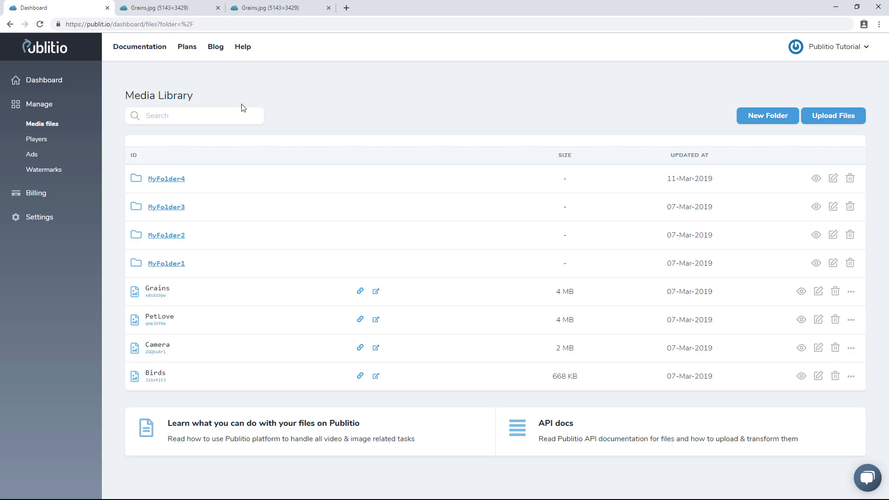
click(175, 183)
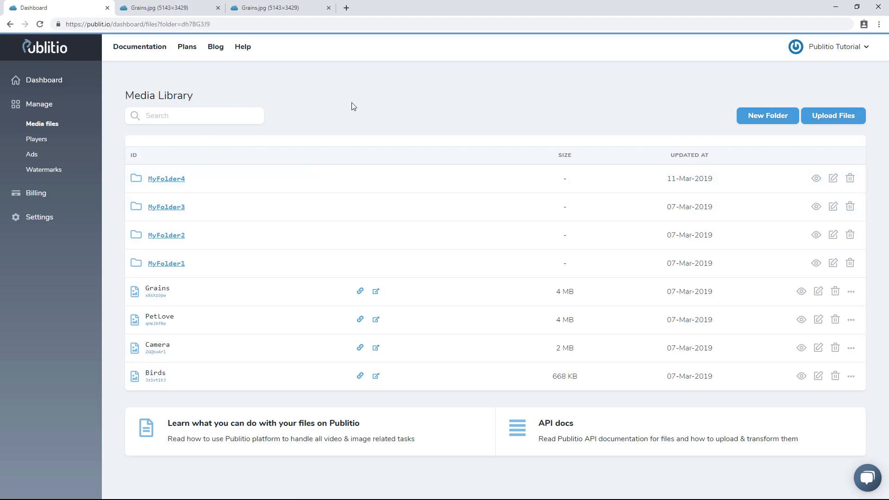
click(150, 96)
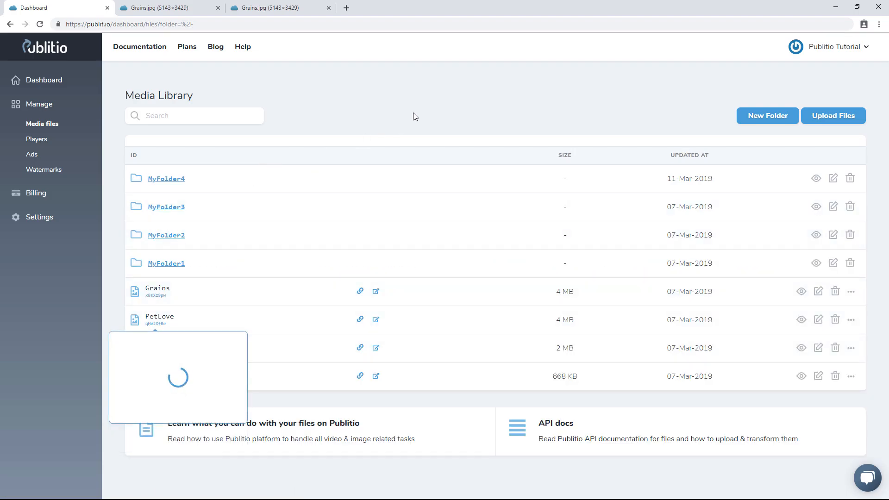
Select all five files in the Publitio folder for upload to the root library
click(840, 117)
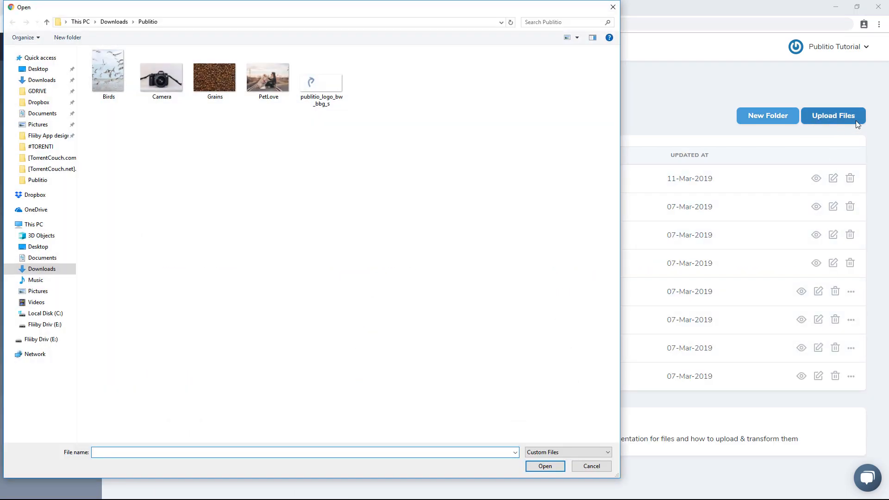
drag(81, 122, 369, 83)
click(549, 465)
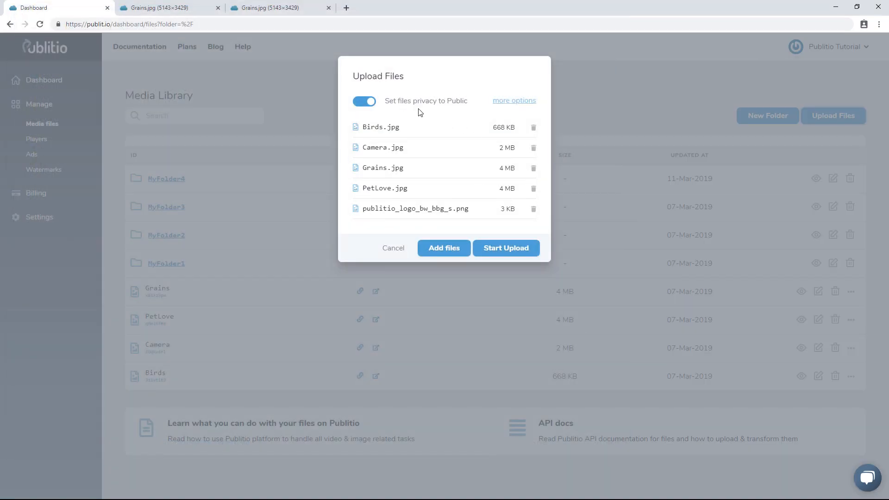
Expand the upload's more options and toggle the privacy and URL Transformations switches
click(513, 103)
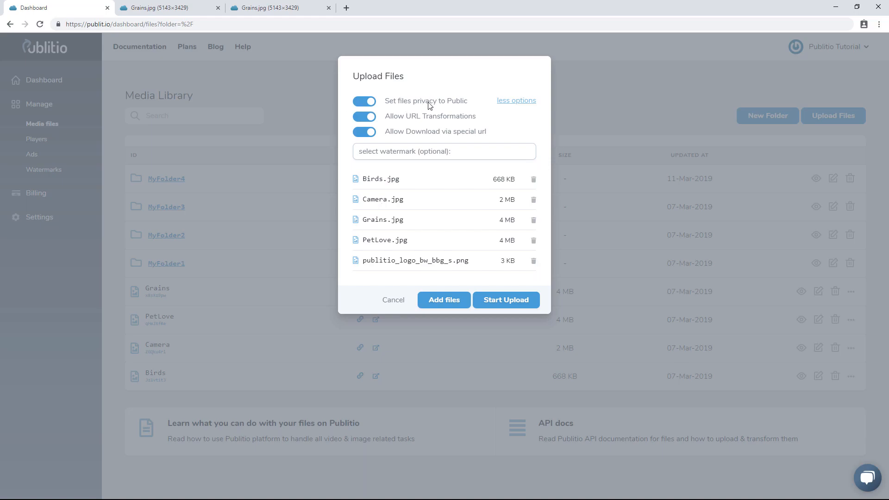
click(365, 102)
click(365, 102)
click(363, 122)
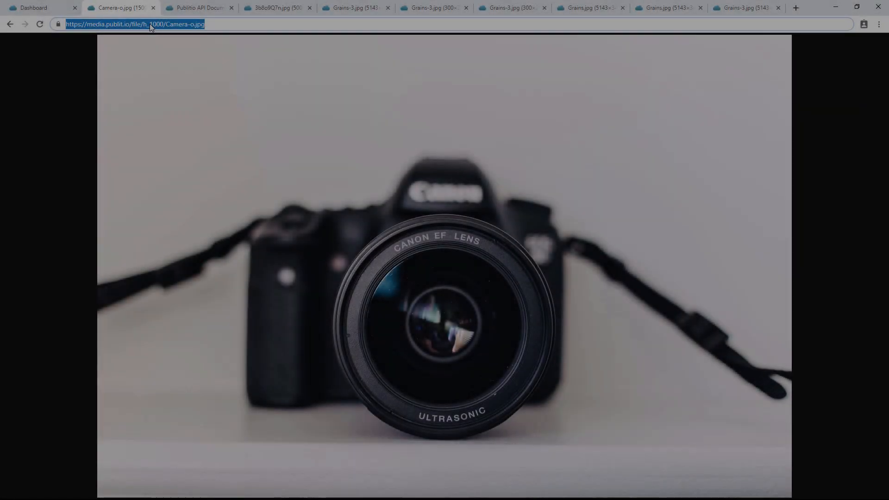
Change the Camera-o image URL's height transformation to h_600 and load it
click(152, 24)
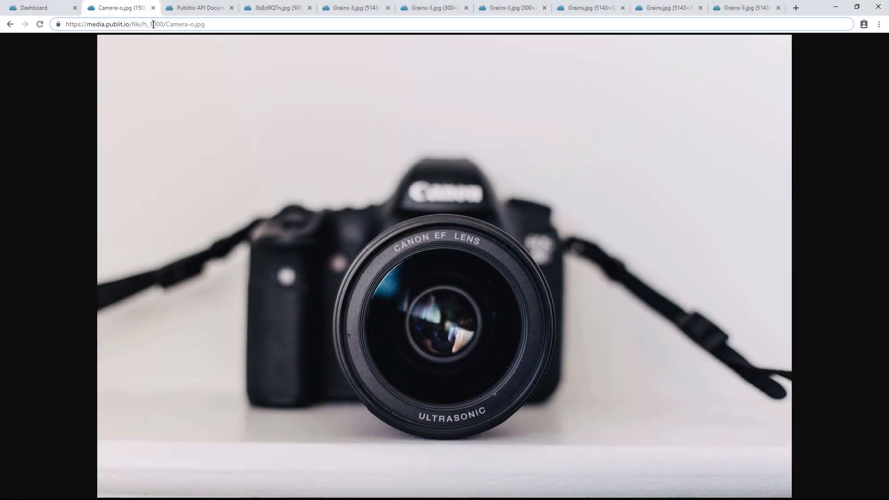
drag(150, 25, 157, 25)
text(6)
key(Return)
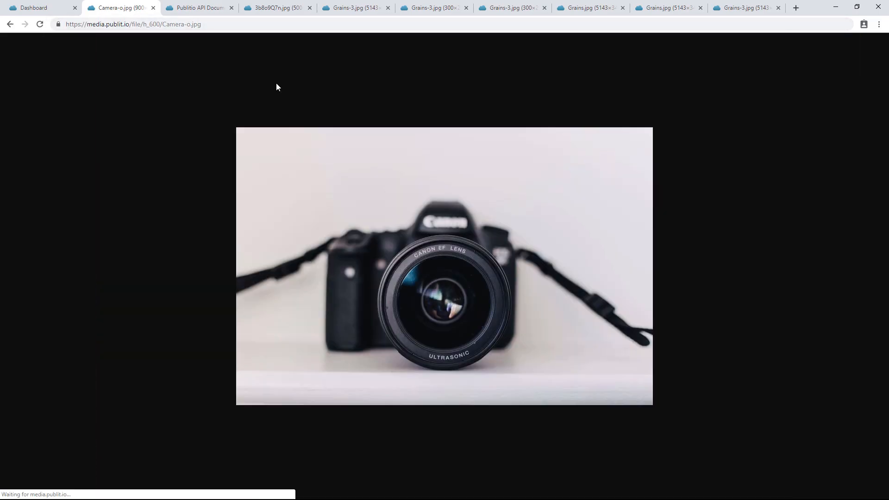
Turn off URL-based Transformations for the Camera-o file and update it
click(49, 7)
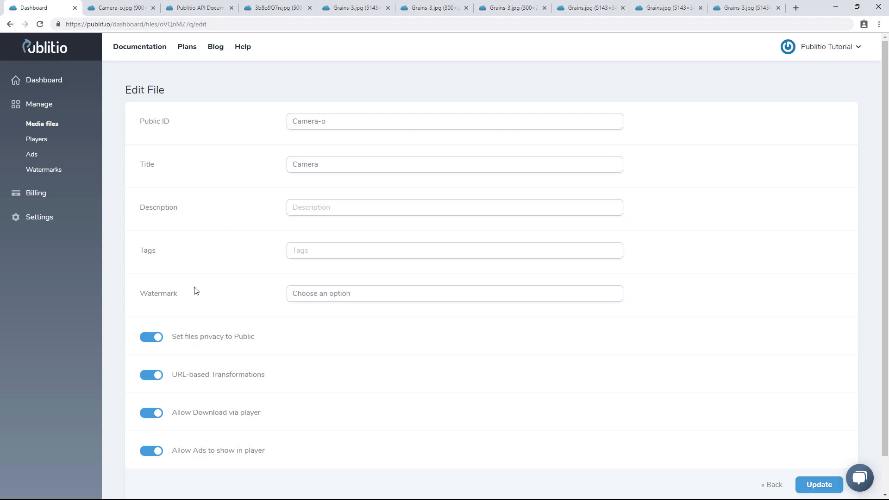
click(153, 376)
click(821, 485)
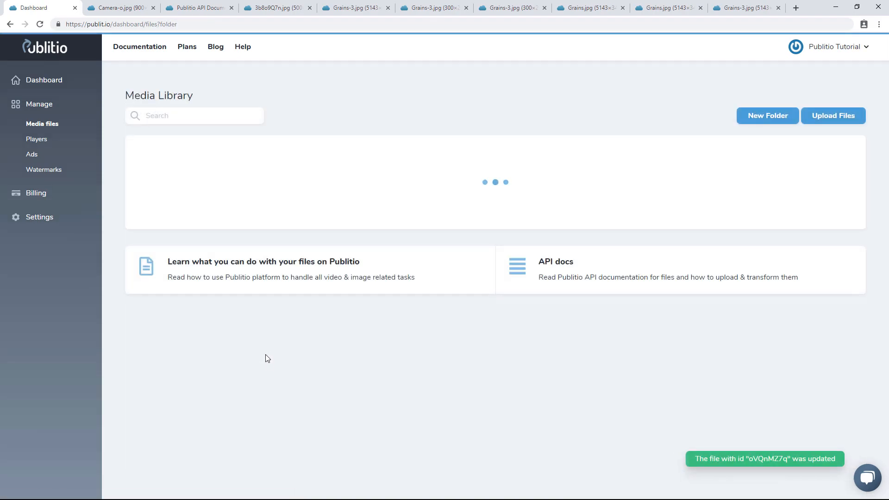
Change the Camera-o image URL's height transformation to h_300 and load it
click(117, 8)
click(152, 22)
click(154, 24)
key(BackSpace)
text(3)
key(Return)
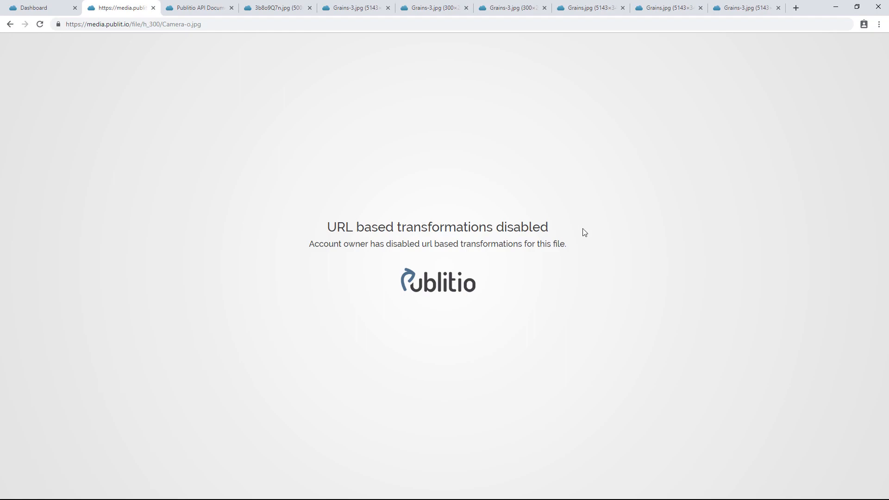
Return to the dashboard and open the Camera-o file's edit page from its actions menu
click(41, 8)
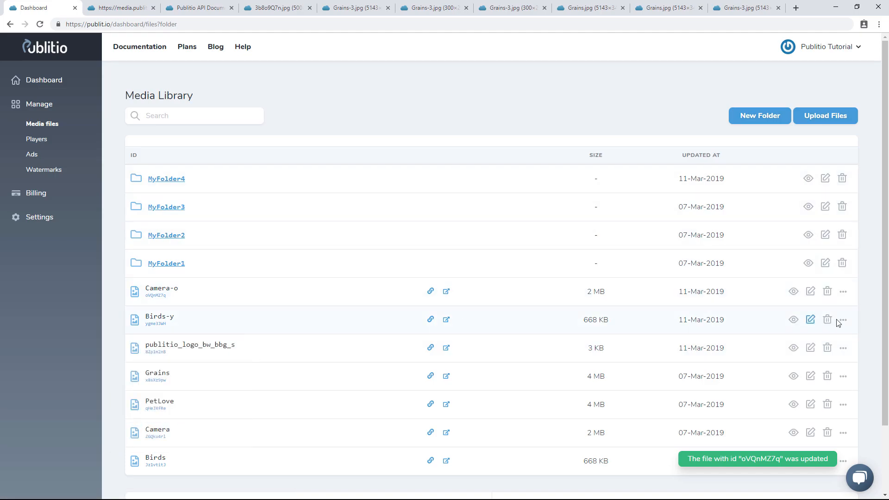
click(843, 292)
click(791, 316)
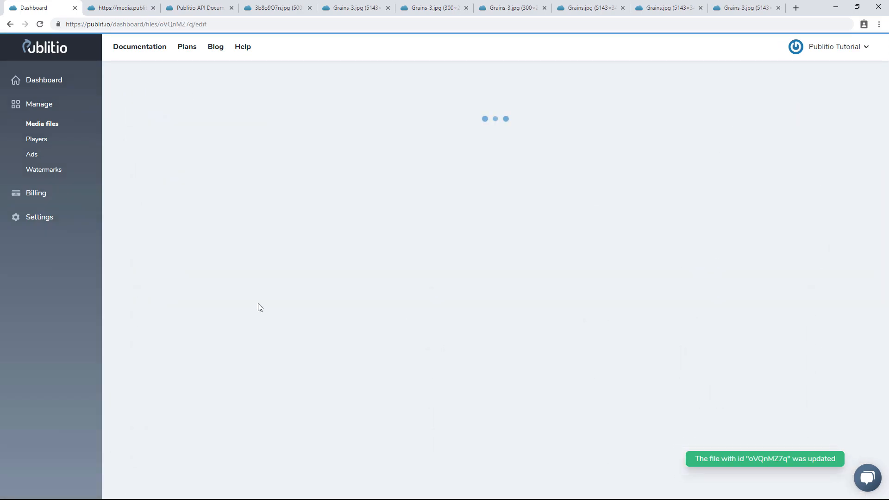
click(152, 375)
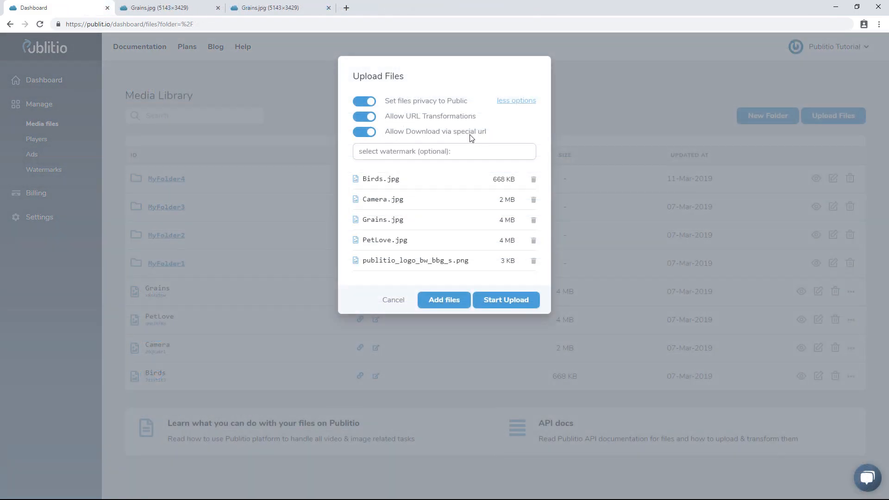
Toggle the Allow Download via special url switch off and back on in the upload dialog
click(368, 134)
click(368, 133)
click(365, 133)
click(365, 134)
Try selecting the pubsmall watermark for the upload, then reset the watermark choice to none
click(422, 152)
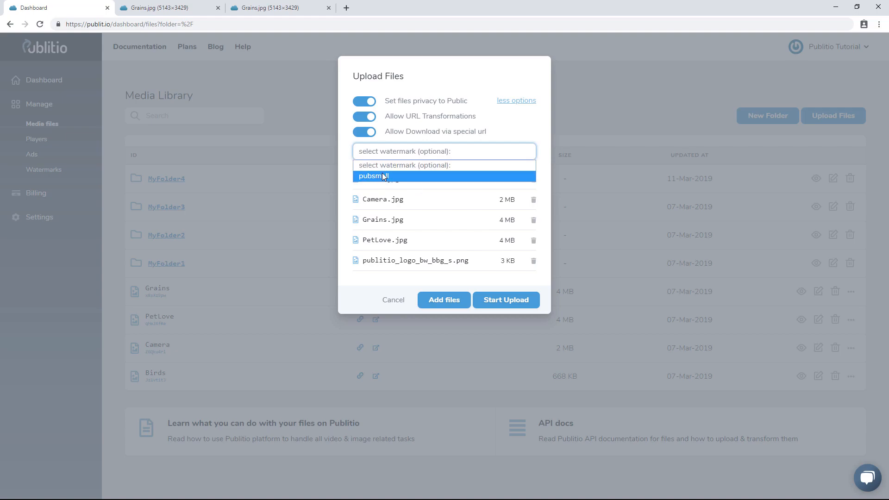
click(540, 129)
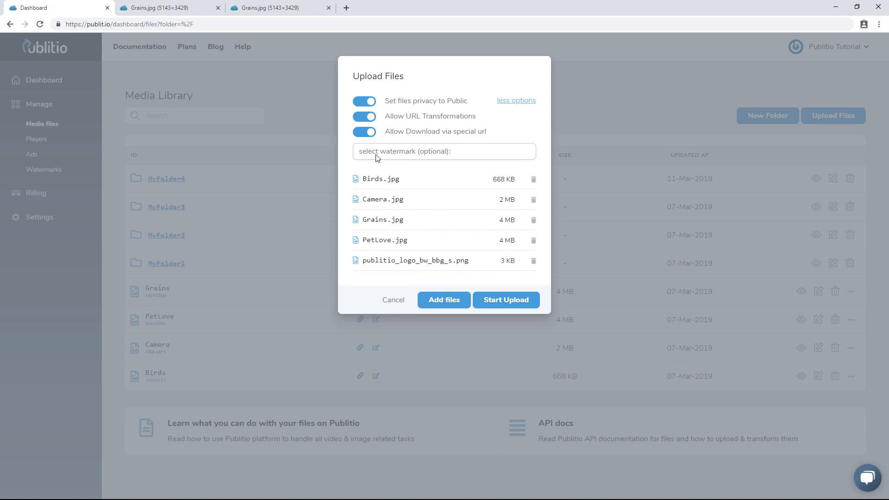
click(455, 157)
click(419, 175)
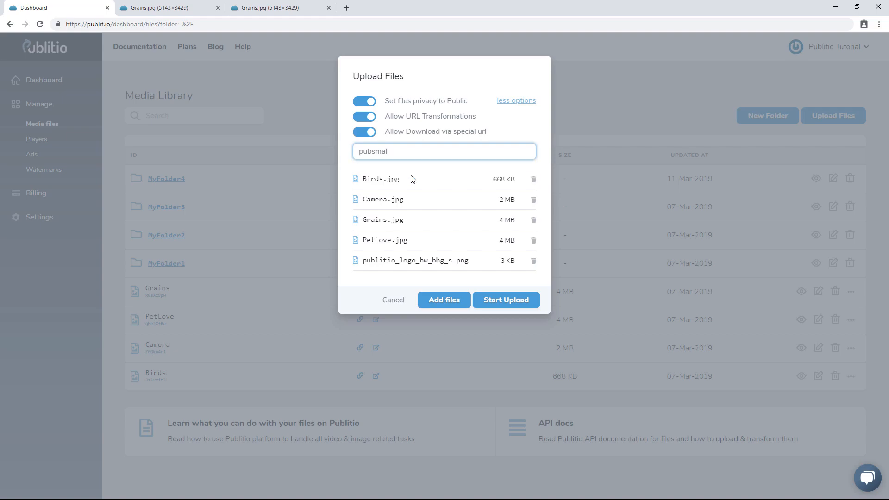
click(391, 155)
click(386, 162)
Start uploading the five selected files
click(437, 299)
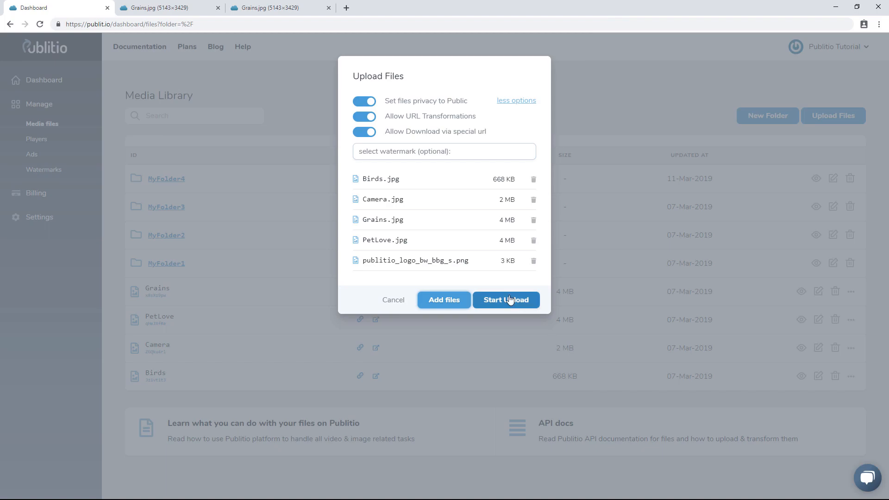
click(510, 300)
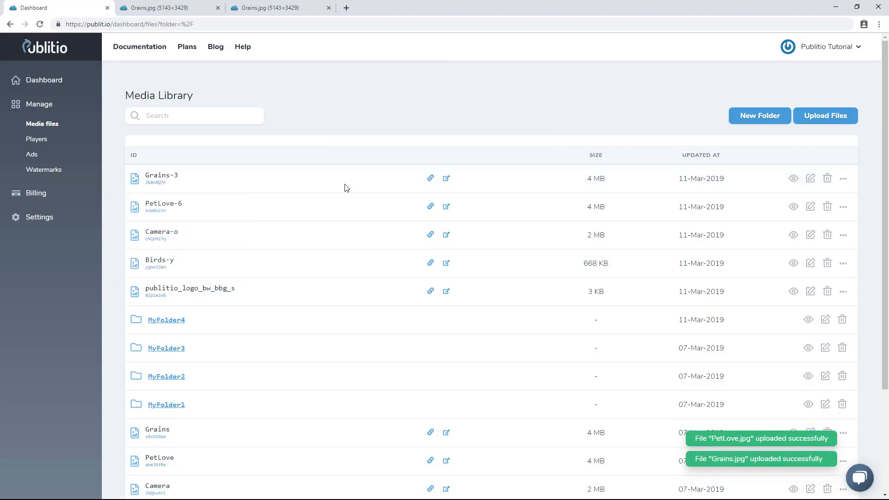
Preview the thumbnails of the newly uploaded files in the media library
mouse_move(154, 192)
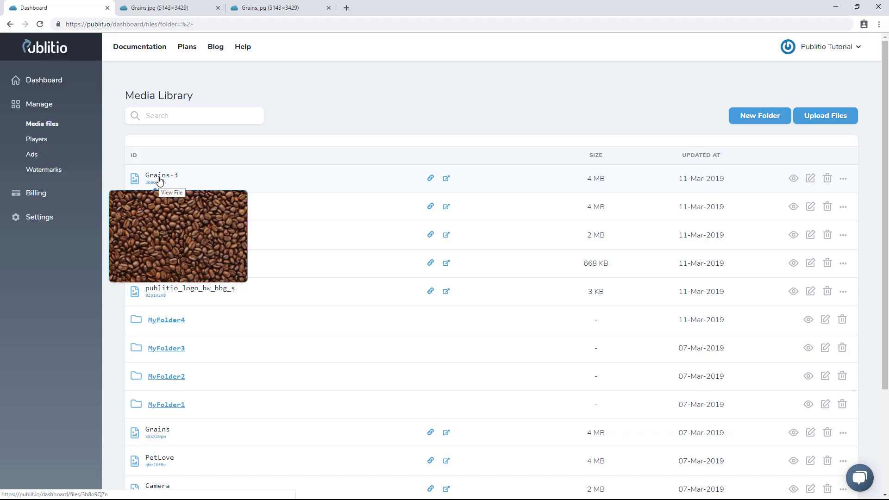
mouse_move(158, 211)
mouse_move(155, 240)
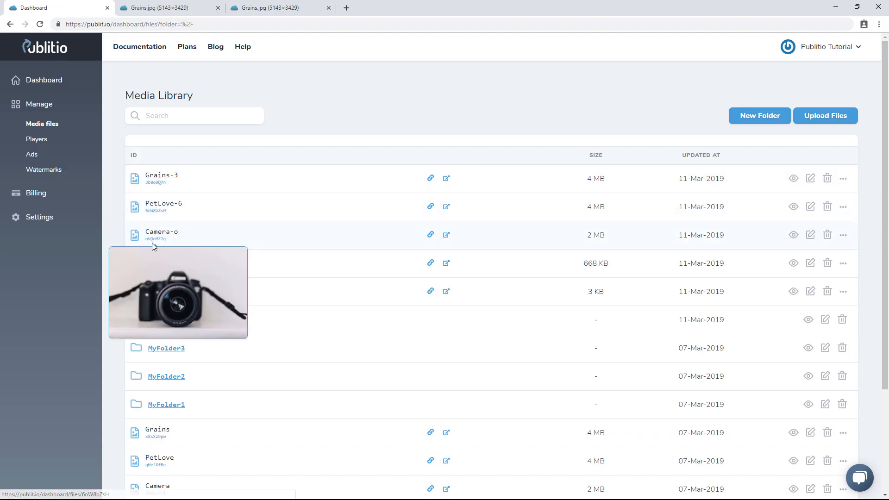
mouse_move(160, 265)
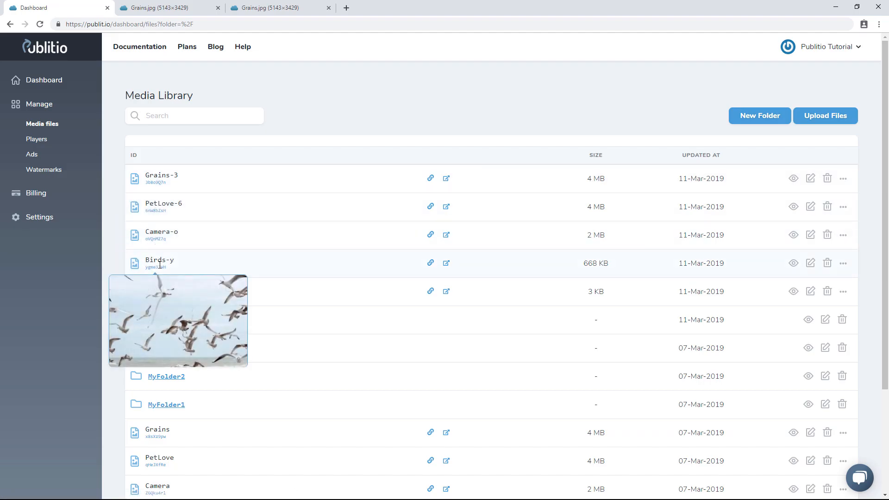
mouse_move(157, 301)
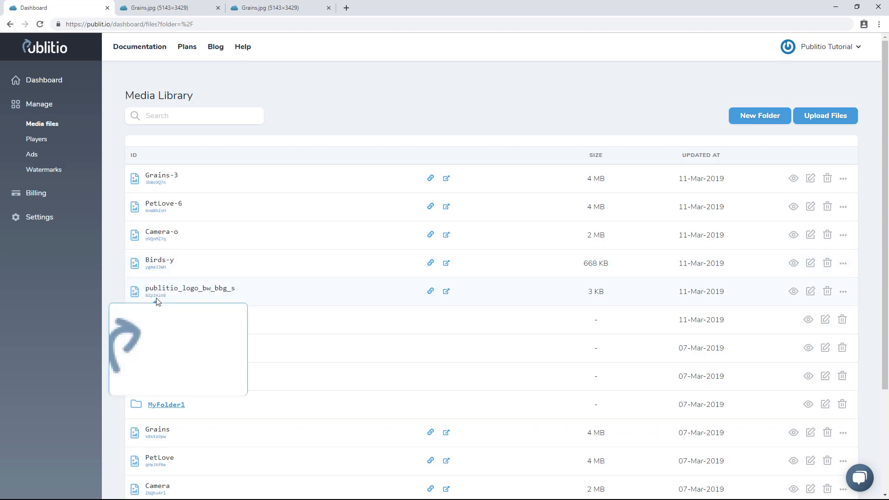
double_click(159, 184)
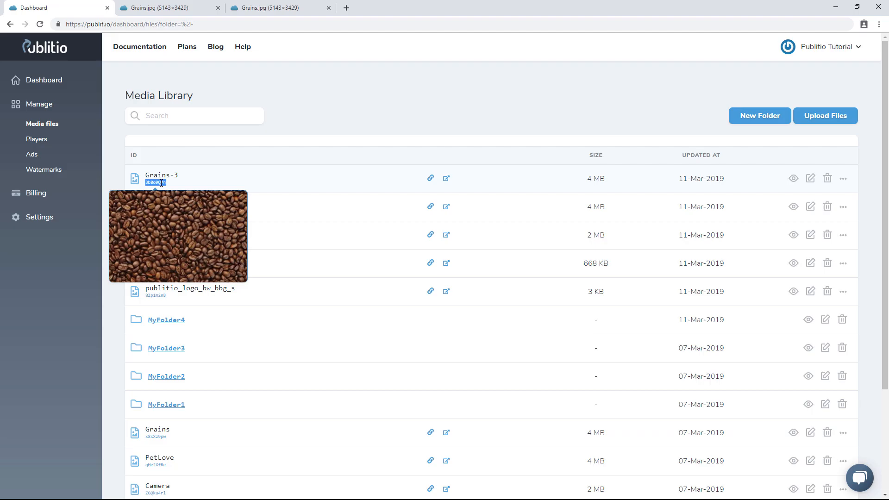
click(322, 129)
mouse_move(142, 180)
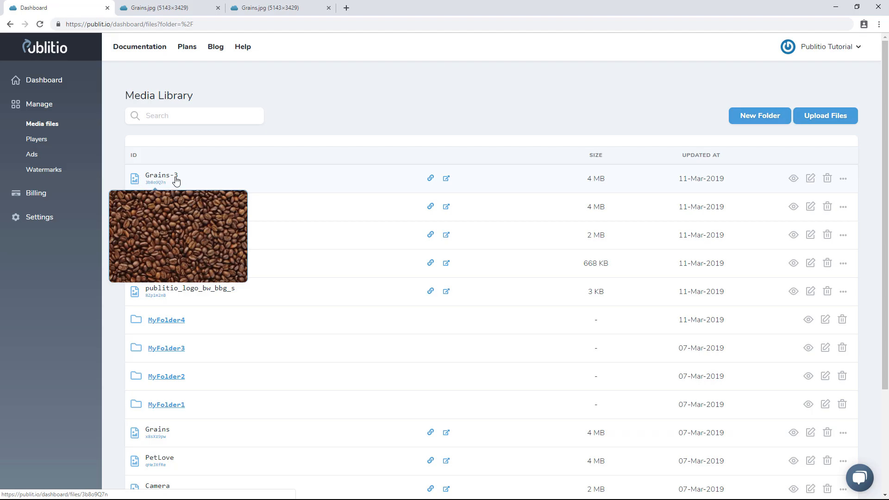
Copy the Grains-3 file URL and open it in a new browser tab
click(431, 179)
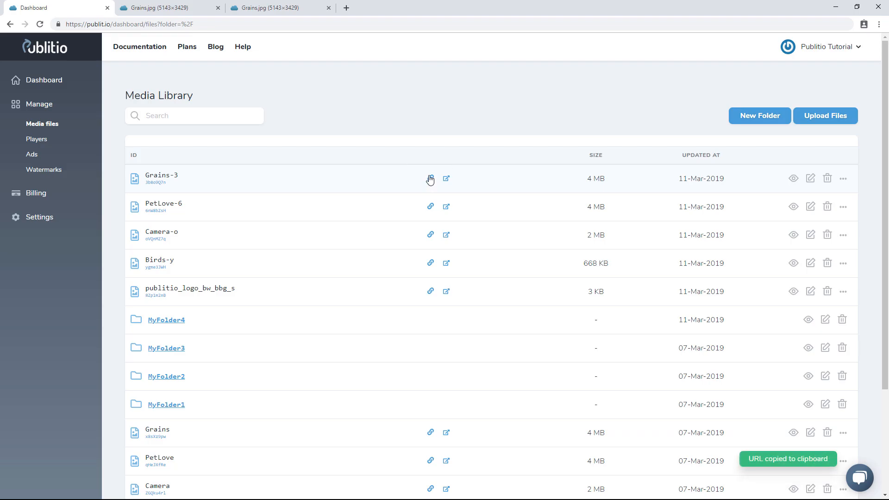
click(347, 8)
key(ctrl+v)
key(Return)
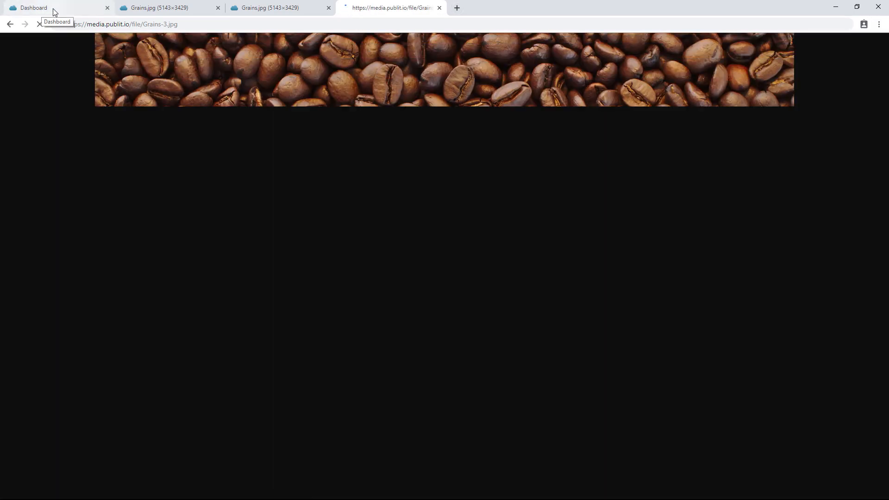
Open the Grains-3 file in a new tab through its open link and return to the dashboard
click(54, 11)
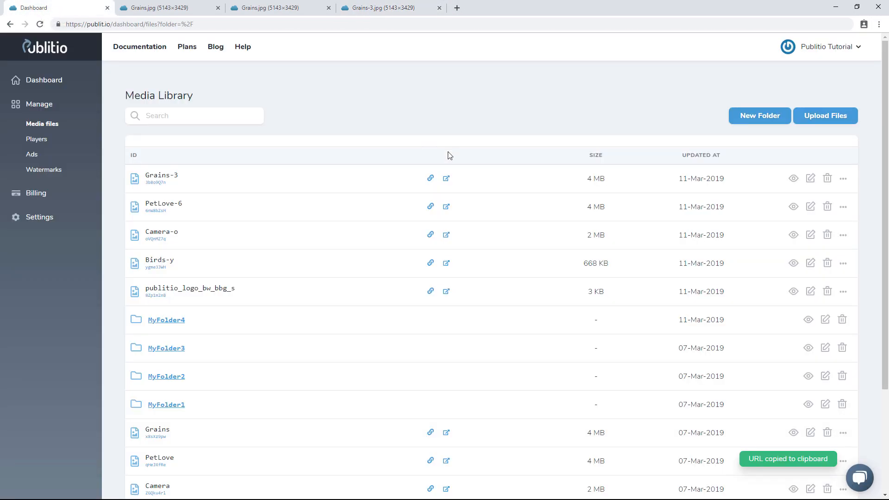
click(447, 180)
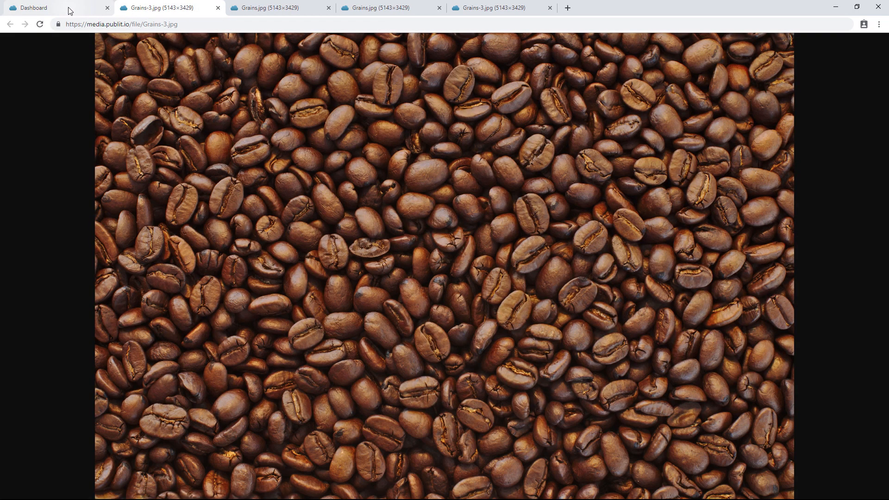
click(70, 11)
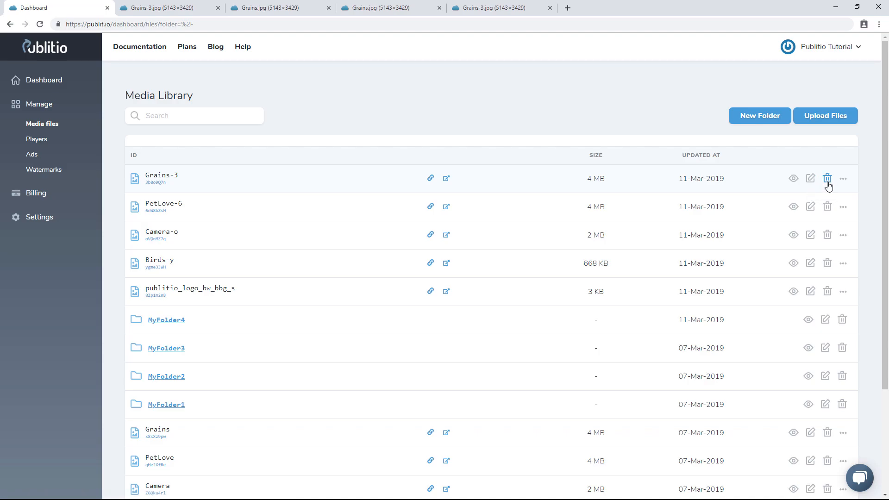
Open the Grains-3 embed and player codes, pick player1, and close the dialog
click(844, 179)
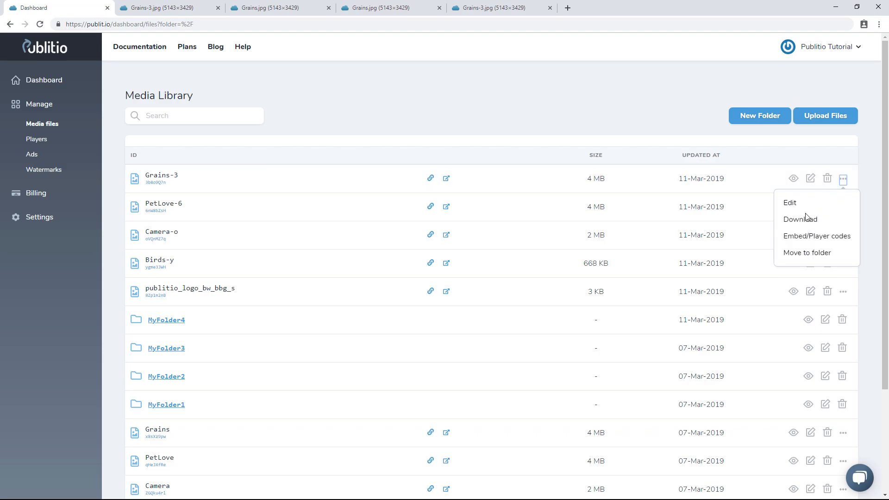
click(824, 237)
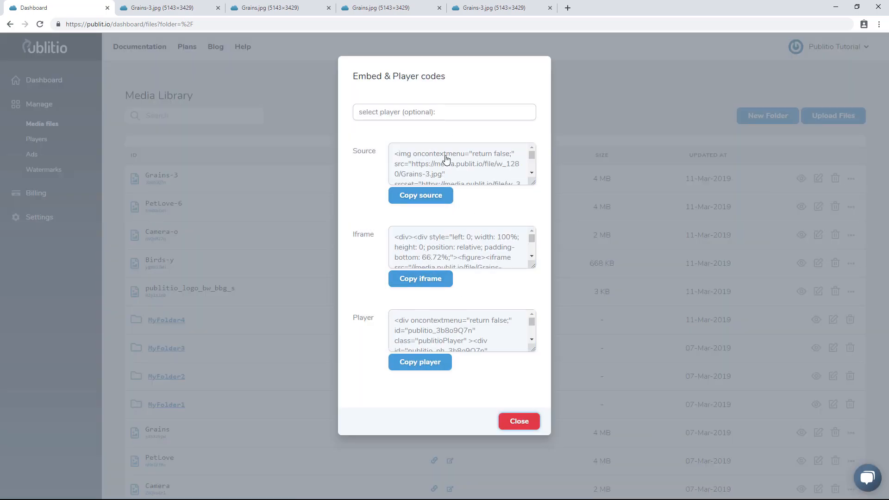
click(387, 119)
click(384, 135)
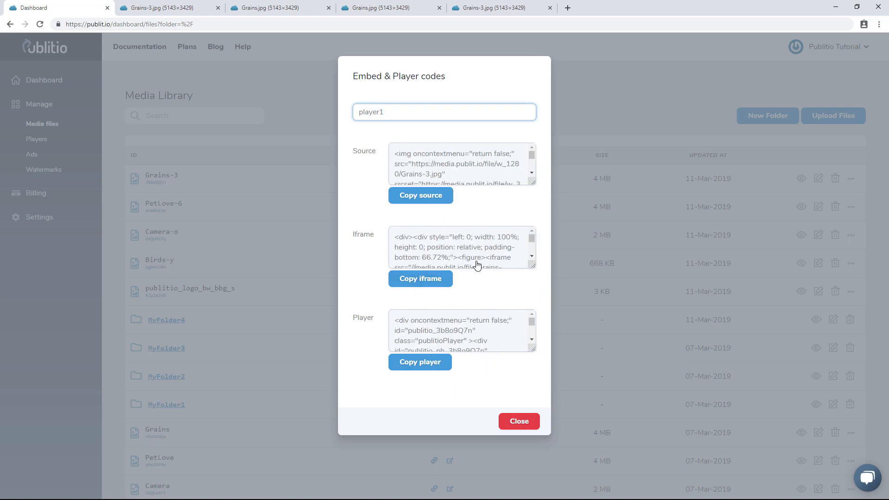
click(522, 422)
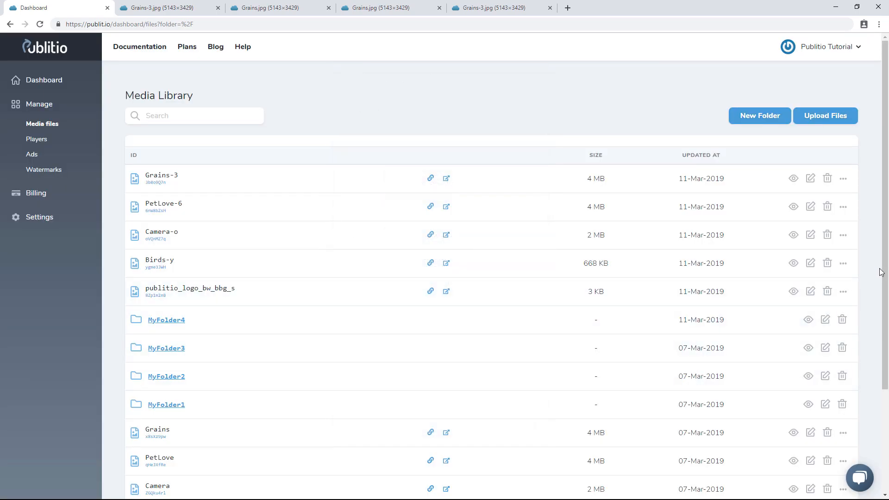
Open the Grains-3 file details and examine its preview and download URLs
click(795, 183)
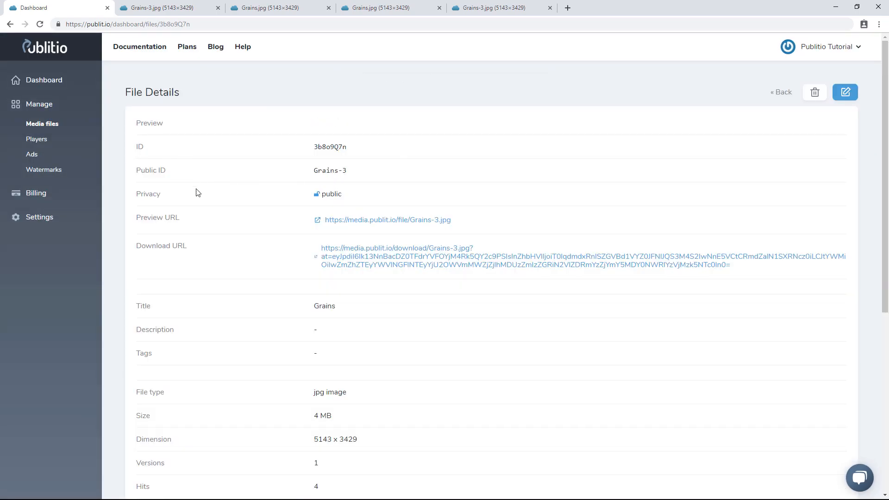
scroll(196, 192, down, 1)
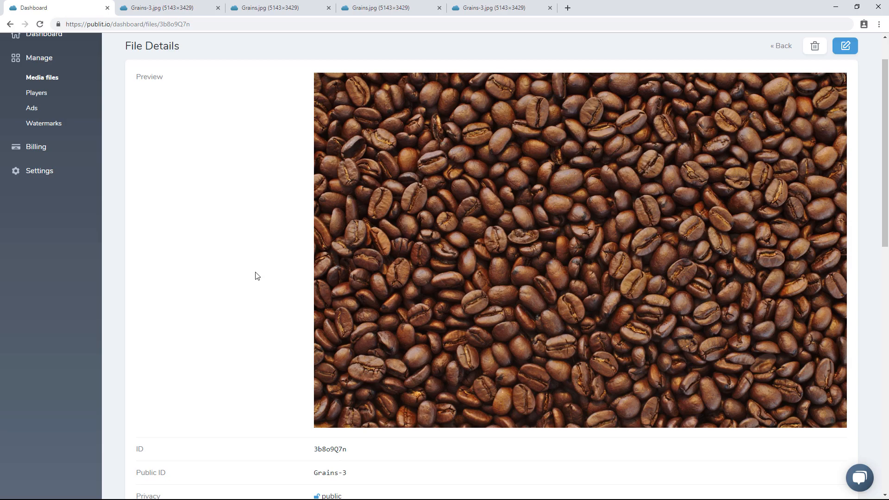
scroll(255, 276, down, 5)
drag(313, 218, 353, 219)
drag(316, 242, 363, 244)
click(346, 250)
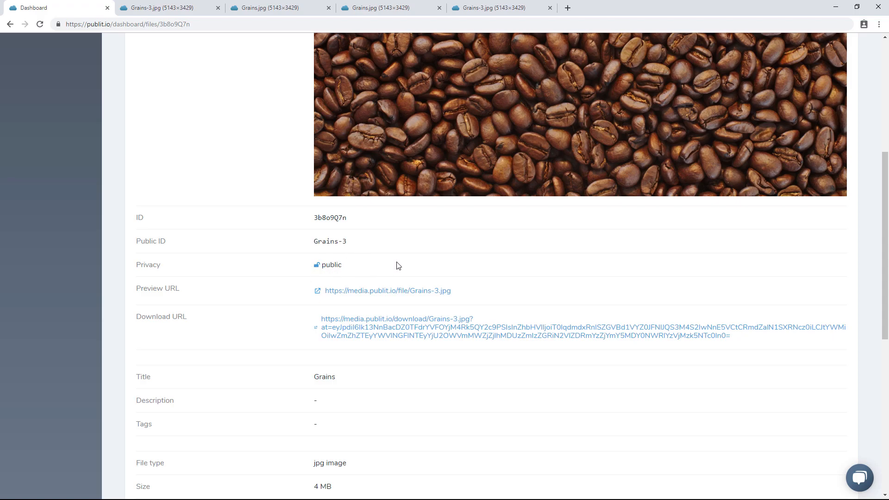
Download Grains-3.jpg through its download URL
scroll(395, 264, down, 2)
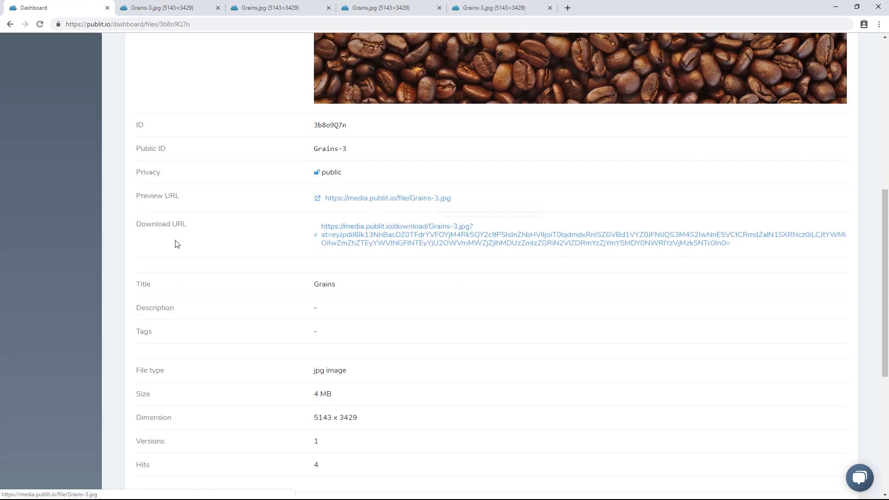
right_click(400, 236)
click(417, 241)
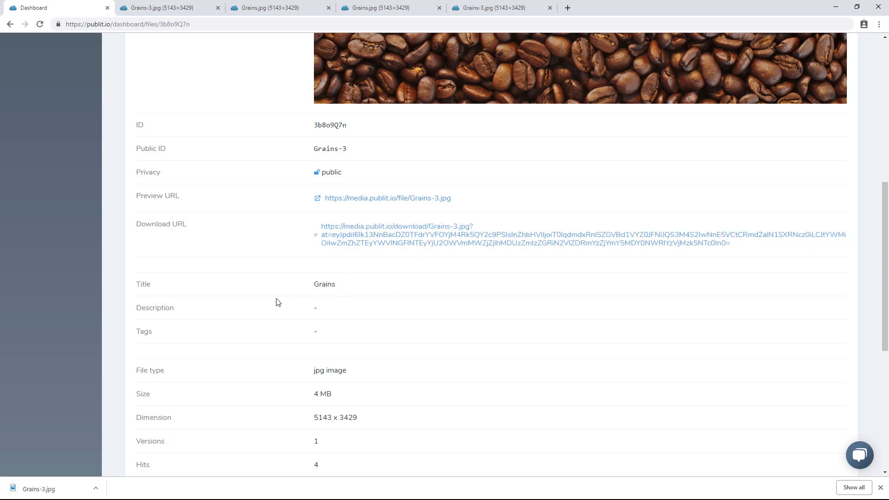
Examine the Grains-3 title, file type, dimensions, dates and the File Versions section
drag(317, 283, 384, 286)
scroll(318, 235, down, 2)
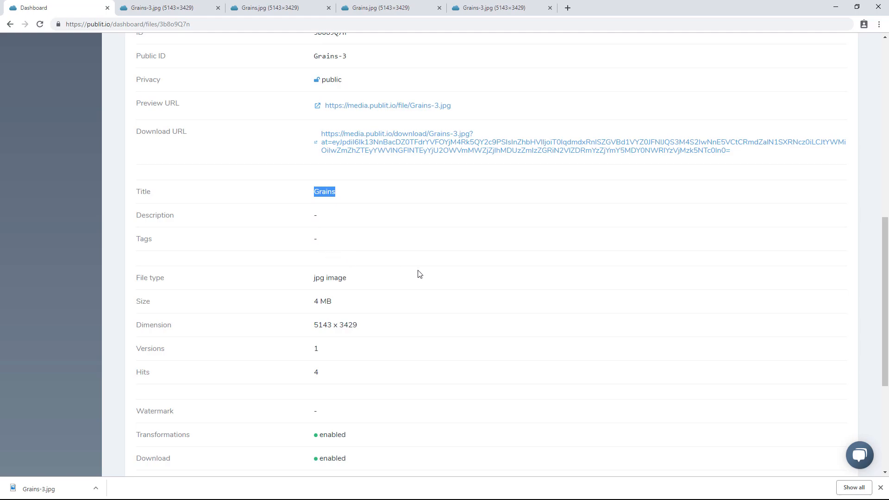
scroll(417, 274, down, 2)
drag(314, 185, 402, 194)
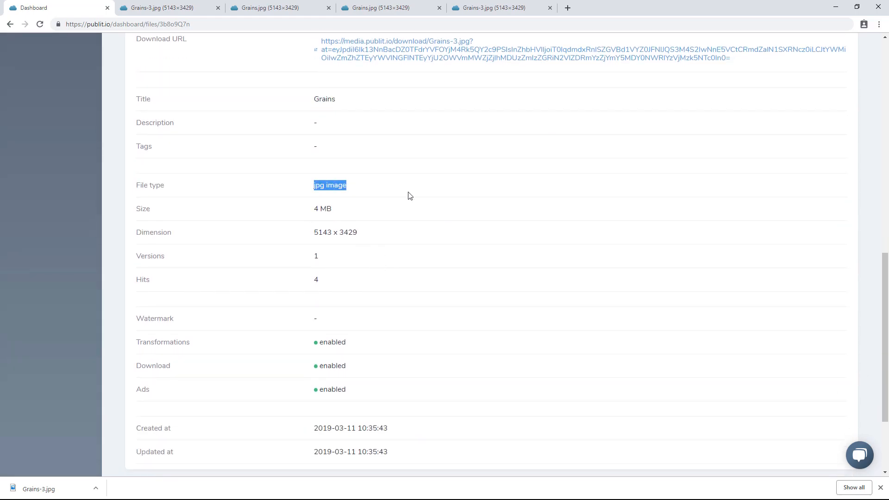
drag(315, 209, 394, 234)
scroll(331, 172, down, 2)
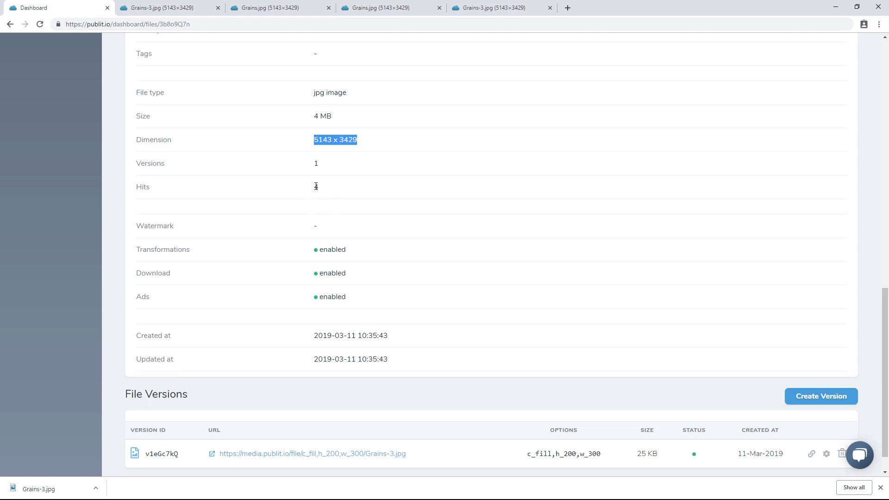
scroll(436, 231, down, 1)
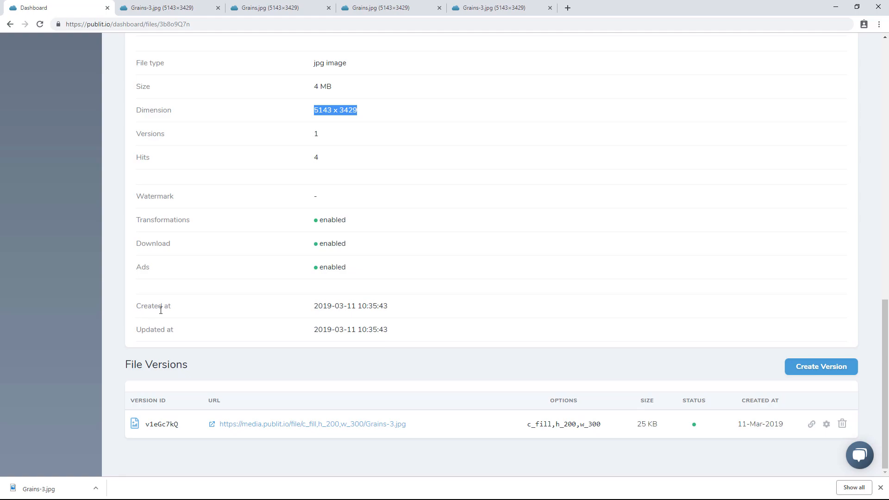
drag(310, 307, 431, 328)
click(417, 335)
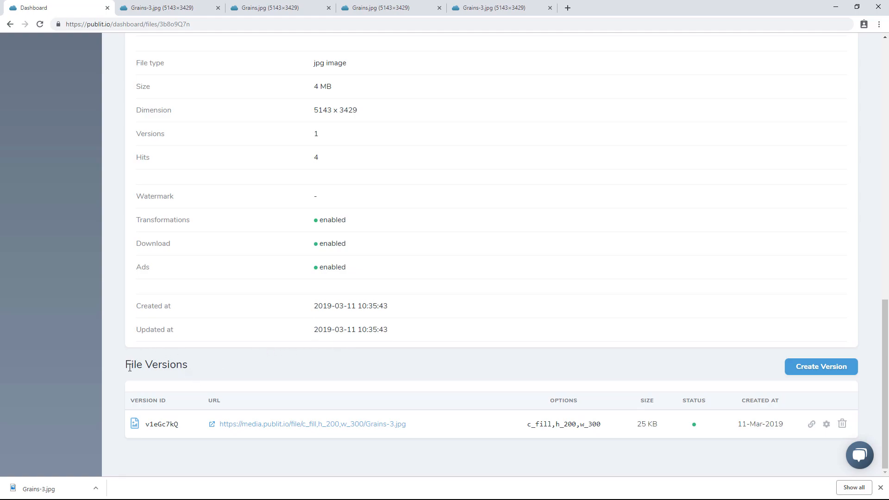
drag(127, 367, 230, 381)
click(225, 373)
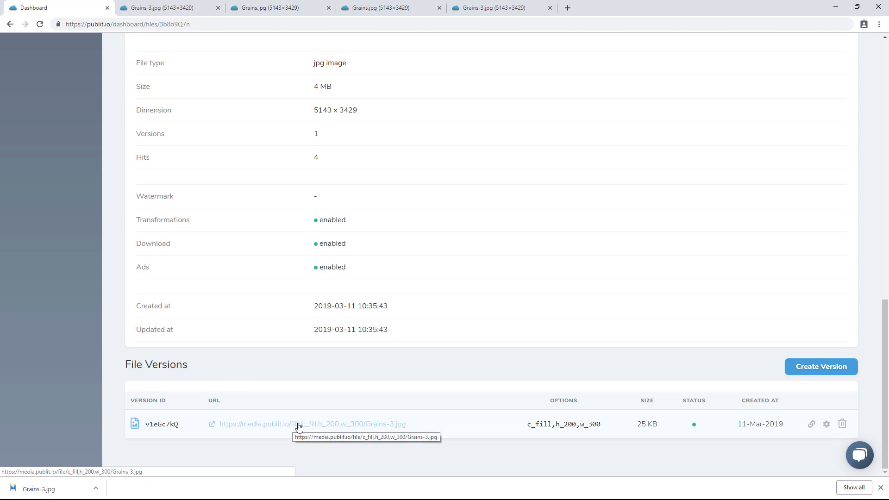
Open the c_fill,h_200,w_300 version URL of Grains-3 in new tabs
click(299, 424)
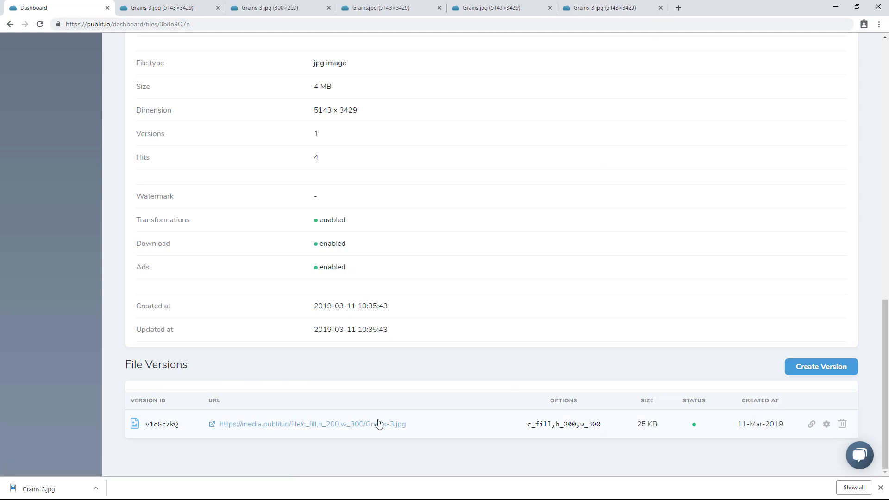
right_click(357, 425)
click(426, 350)
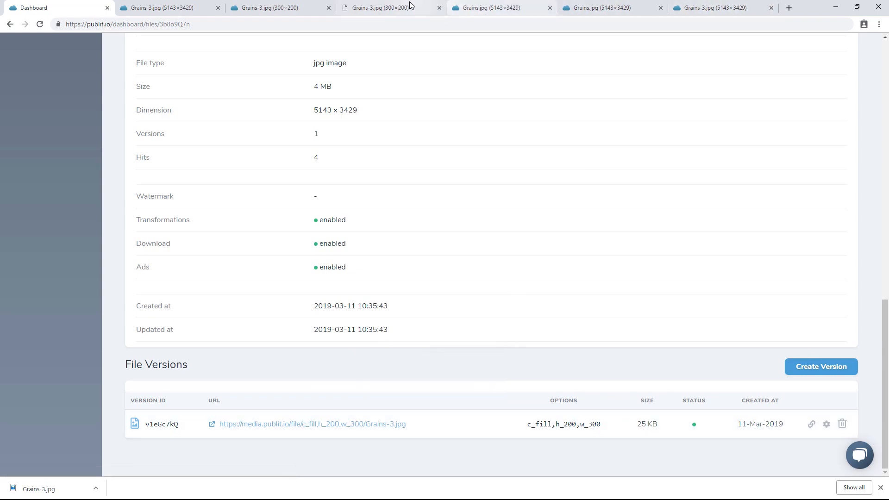
Create a new Grains-3 version in jpg format with options h_500,w_500,c_fill and open its URL
click(391, 7)
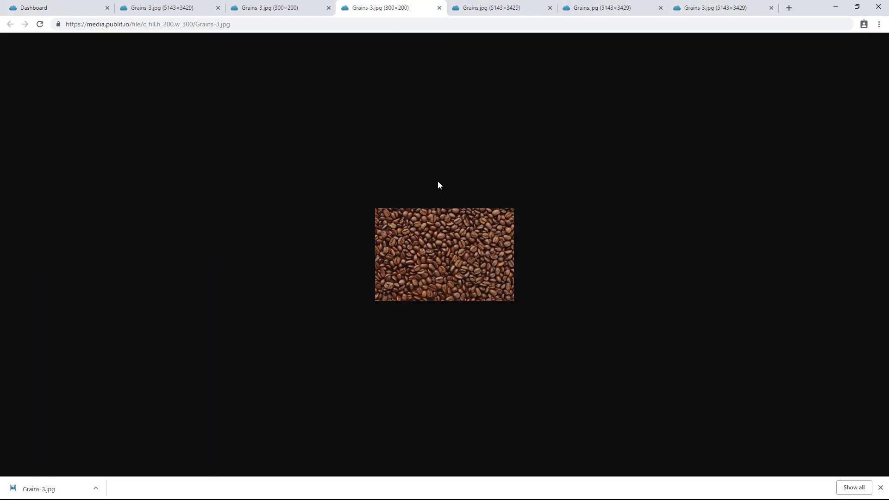
click(84, 11)
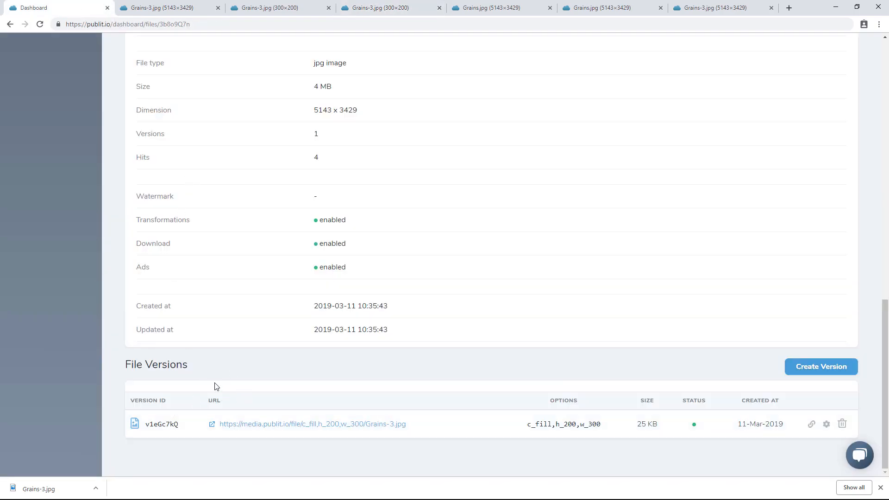
click(833, 371)
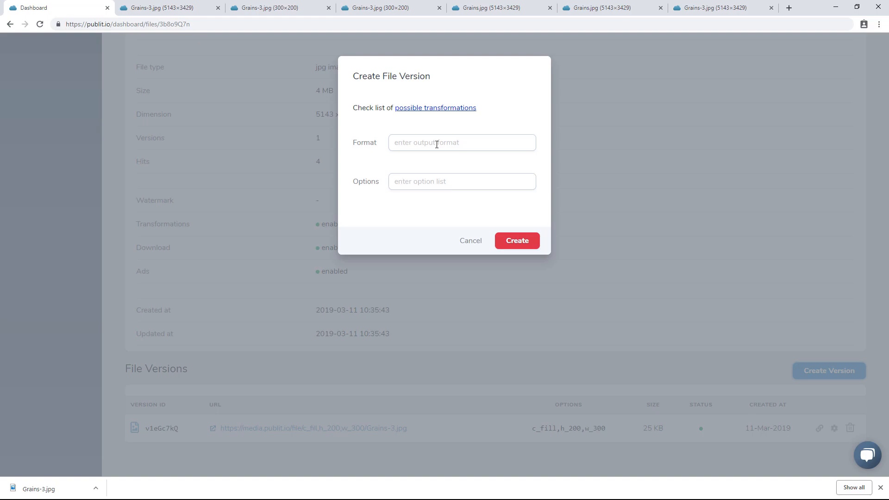
click(436, 145)
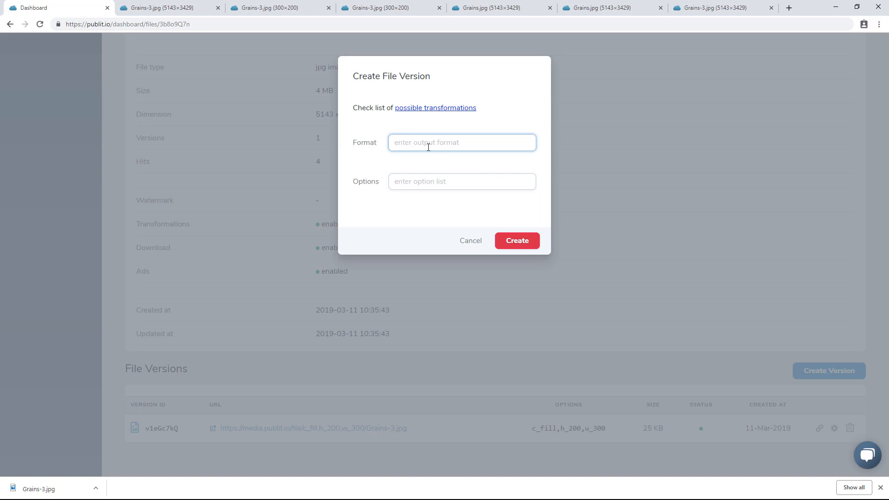
click(405, 183)
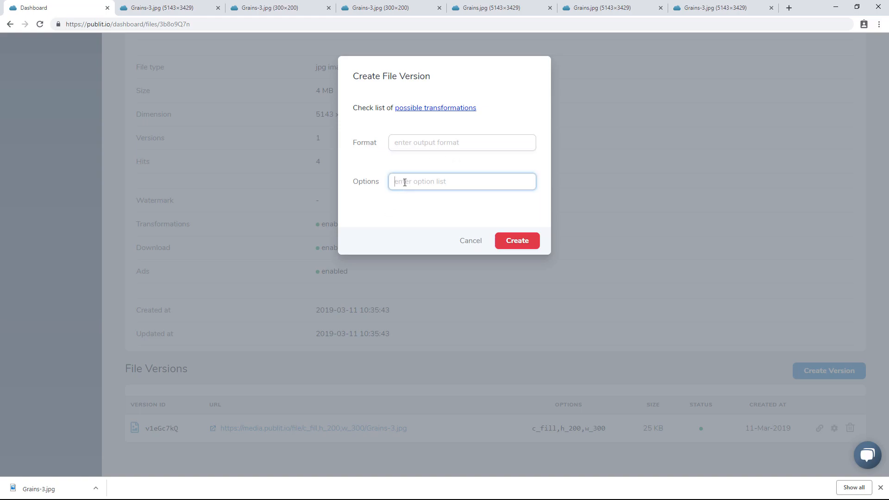
text(h)
text(_300)
text(,w_500,c_fill)
click(527, 244)
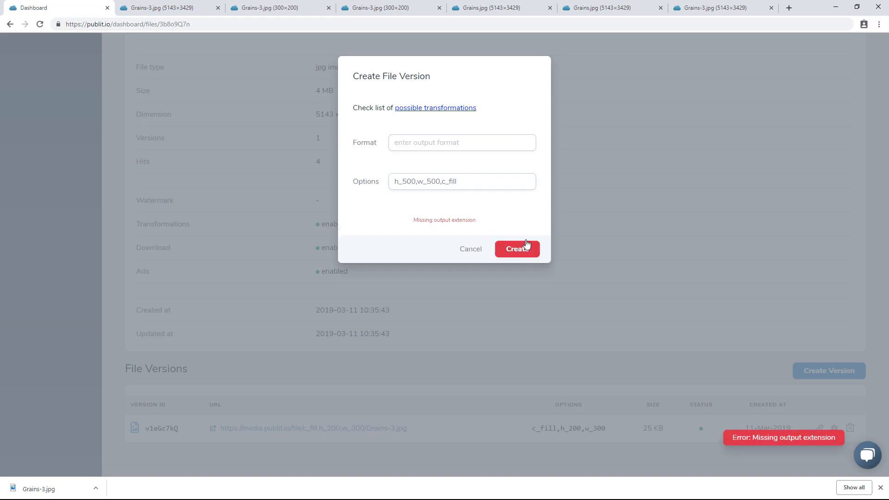
click(419, 141)
text(jpg)
click(523, 253)
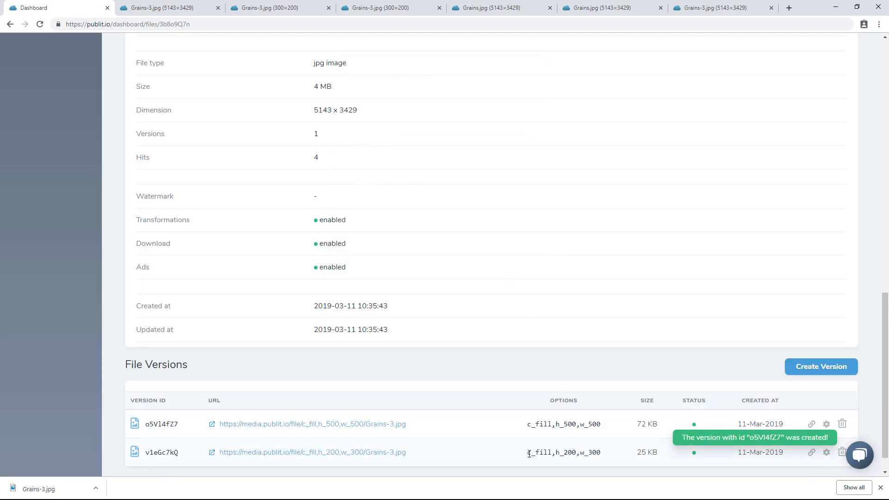
click(214, 427)
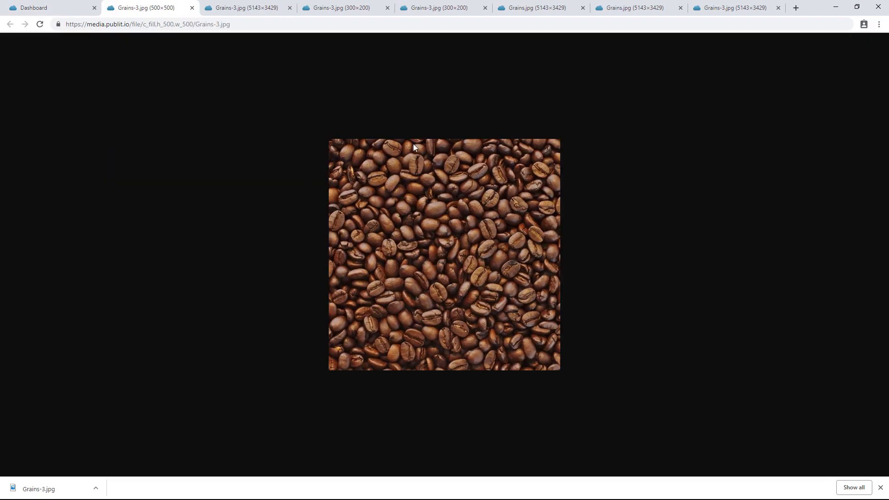
click(46, 9)
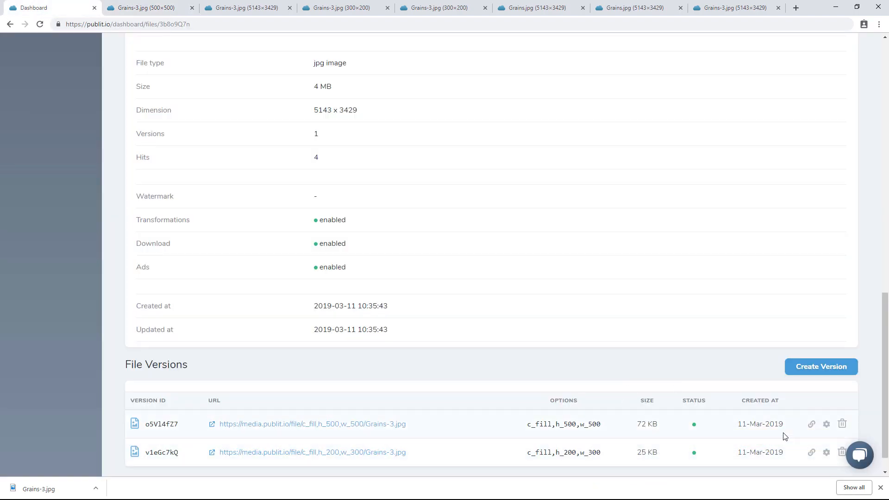
Consult the possible transformations documentation, browsing the Resizing examples, without creating another version
click(841, 367)
click(413, 111)
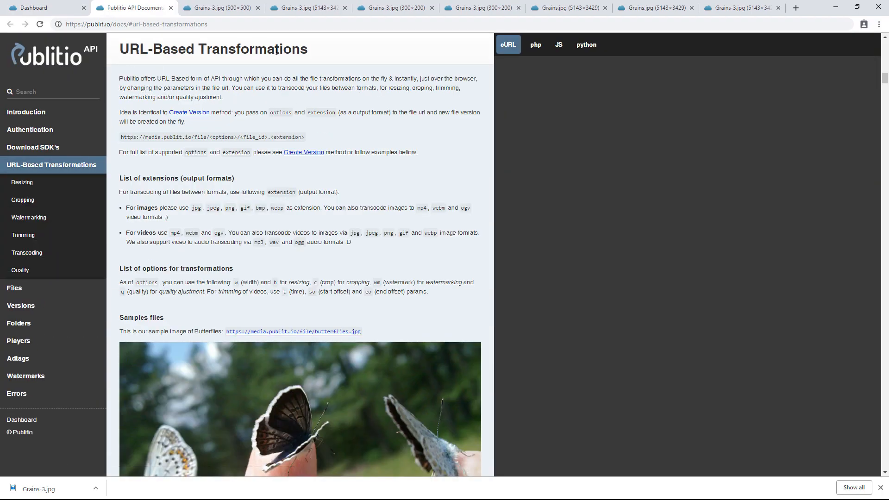
scroll(218, 315, down, 7)
scroll(220, 316, down, 10)
scroll(218, 315, down, 2)
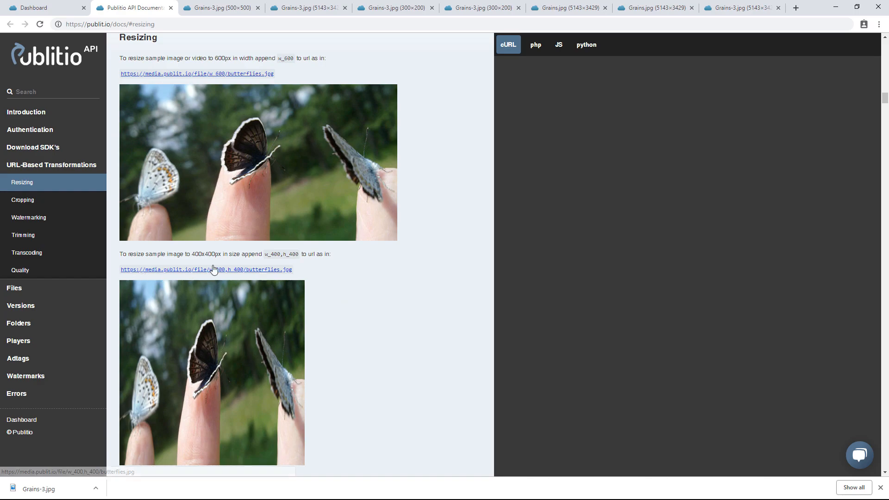
click(57, 8)
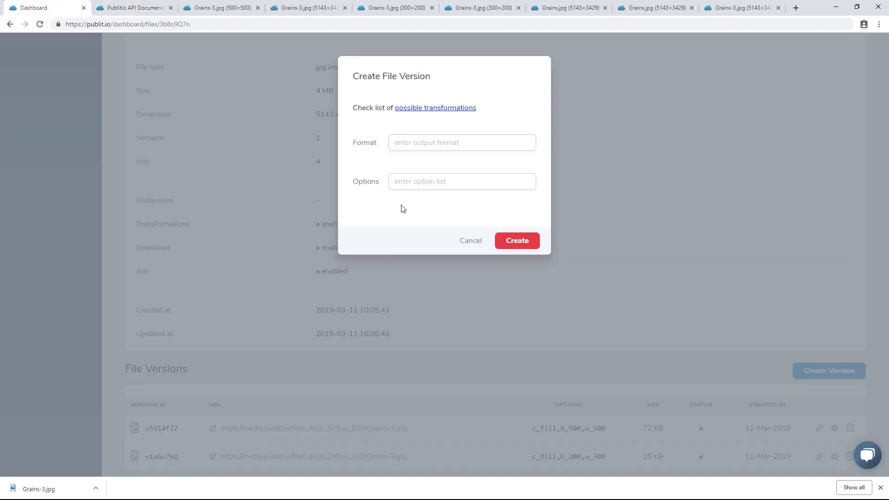
click(469, 239)
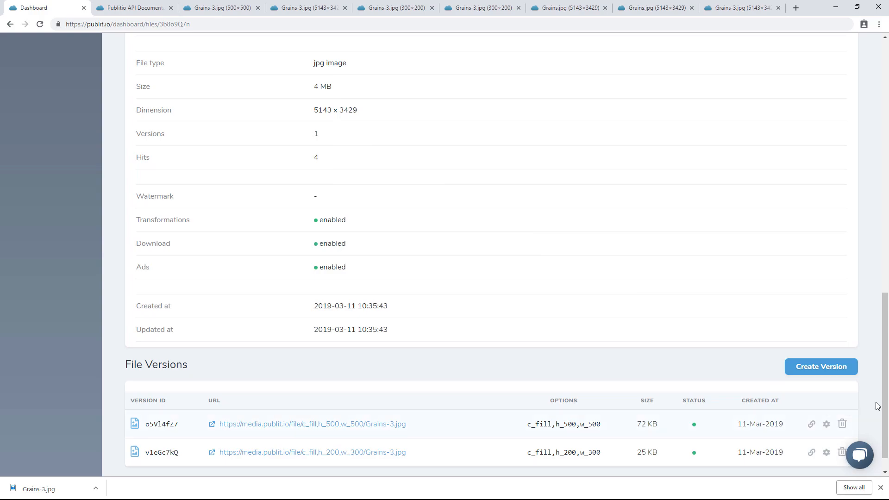
Open Grains-3 for editing from the media library and change its public ID to Grains-Tutorial
scroll(865, 417, down, 1)
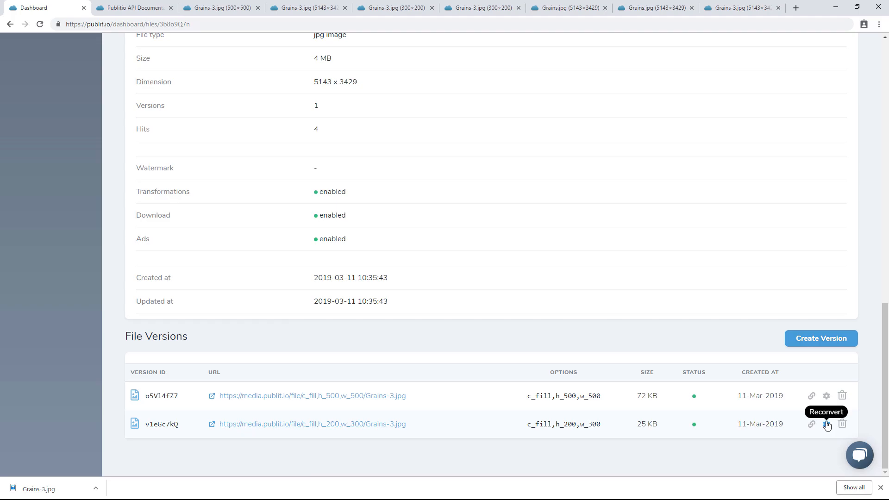
scroll(550, 282, up, 14)
scroll(697, 157, up, 5)
click(778, 94)
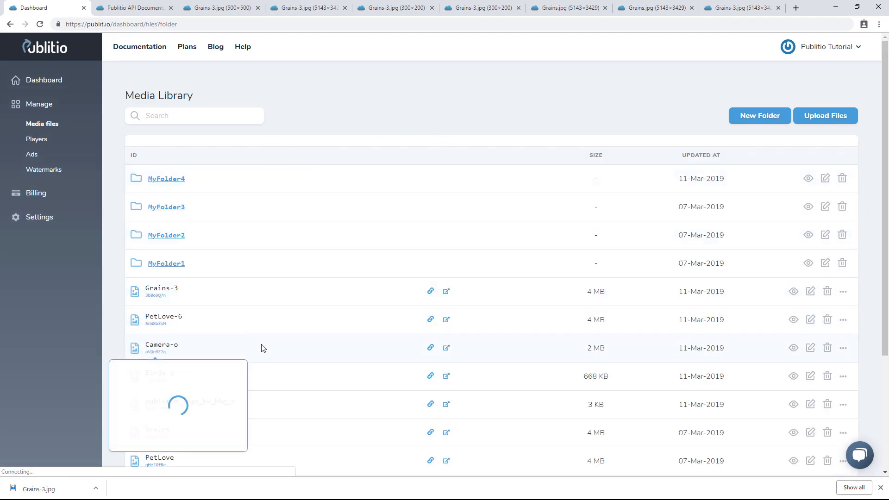
click(844, 292)
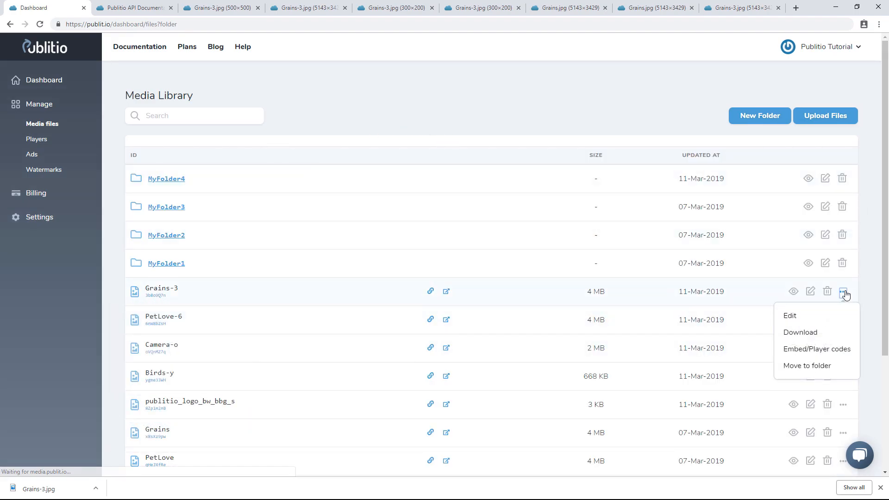
click(796, 315)
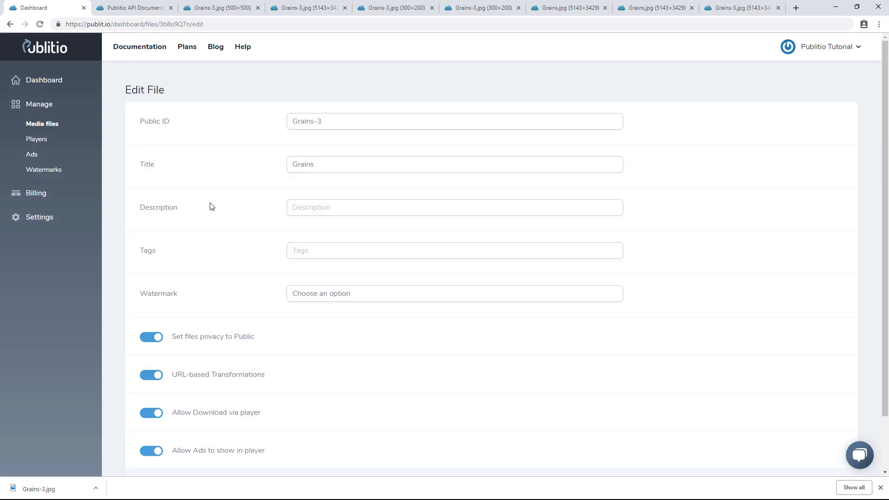
click(358, 121)
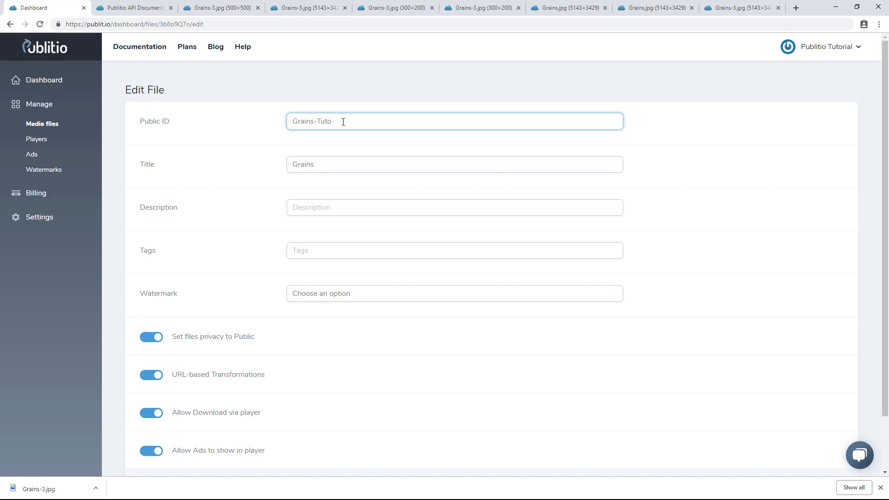
Set the title to 'Grains image of coffee', description 'Image description', tags tag1,tag,tag3, and save the file
click(359, 168)
text(image of cof)
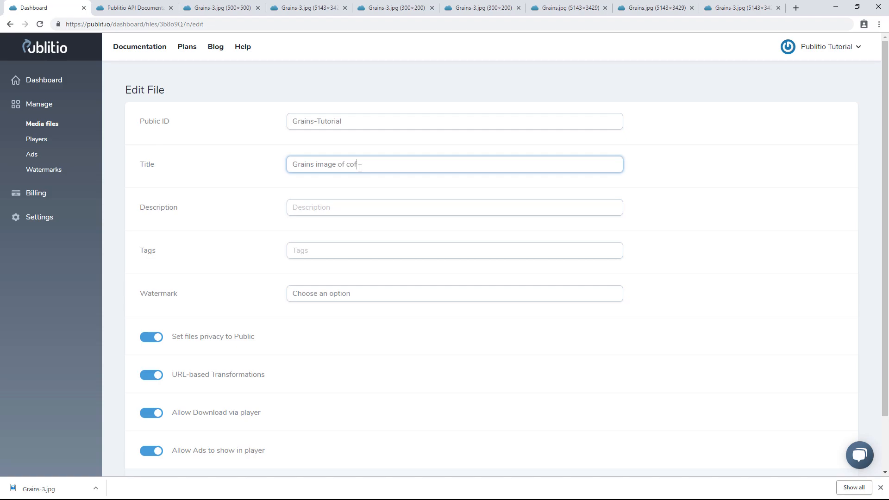
text(fe)
right_click(356, 164)
click(377, 173)
click(320, 208)
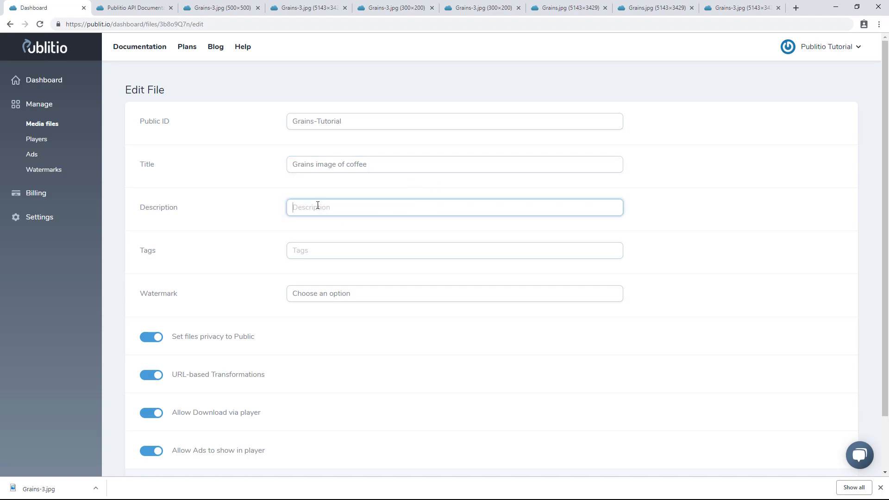
text(Image description)
key(Tab)
text(t)
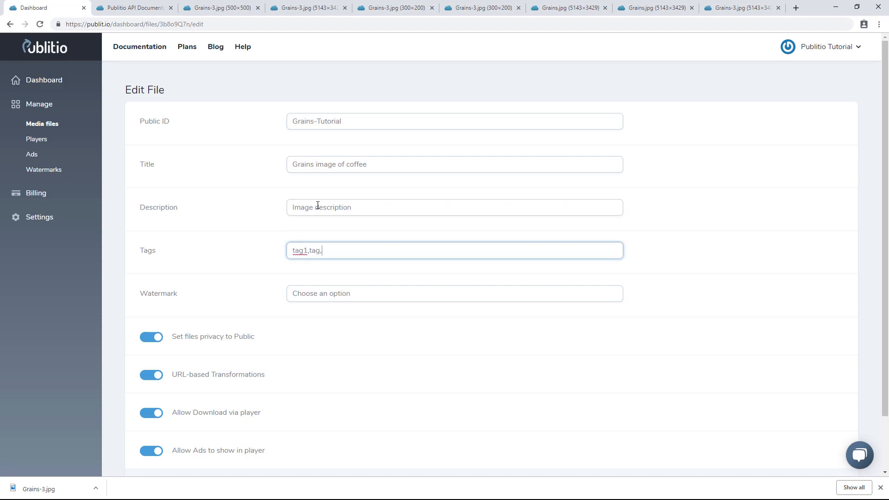
click(331, 293)
click(698, 266)
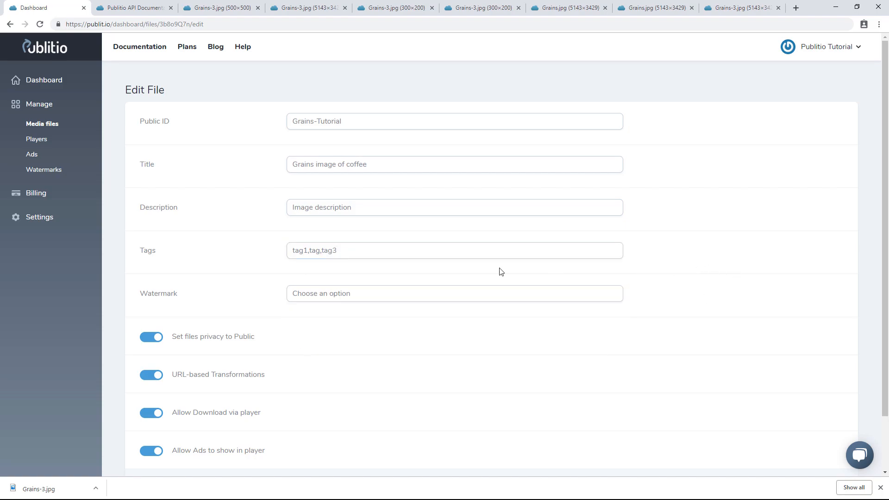
scroll(162, 250, down, 2)
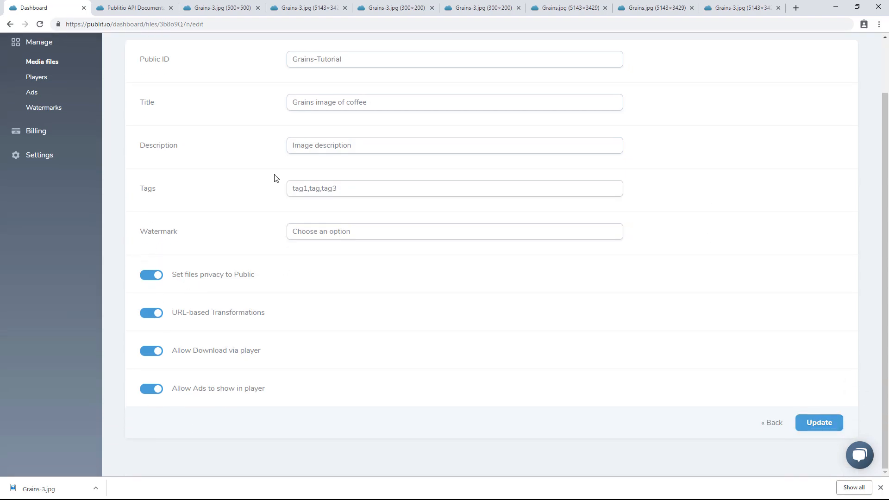
scroll(216, 260, up, 1)
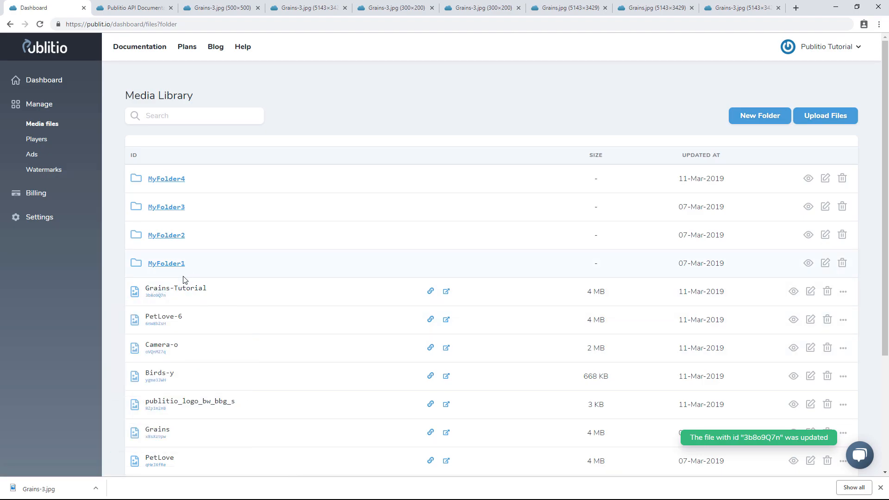
Reload the c_fill,h_500,w_500 version URL that still uses the old Grains-3 name
click(224, 8)
click(40, 24)
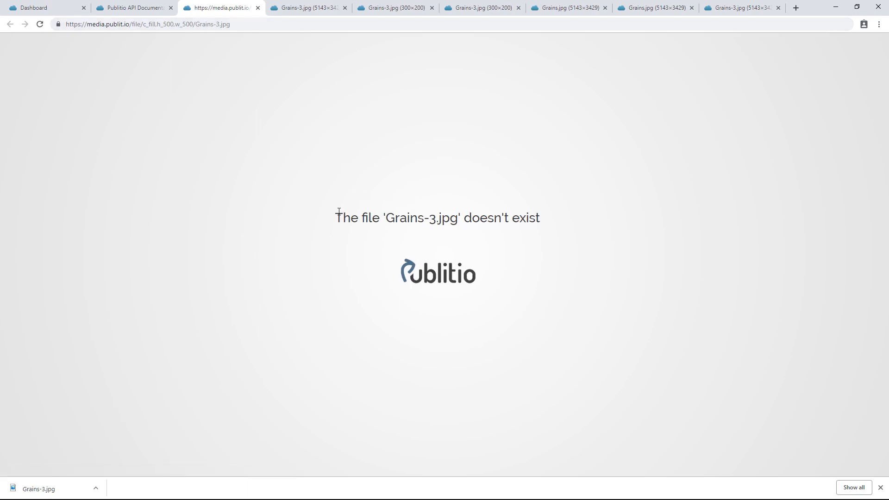
drag(339, 212, 605, 231)
Copy the Grains-Tutorial public ID from the file details and substitute it for Grains-3 in the version URL
click(44, 7)
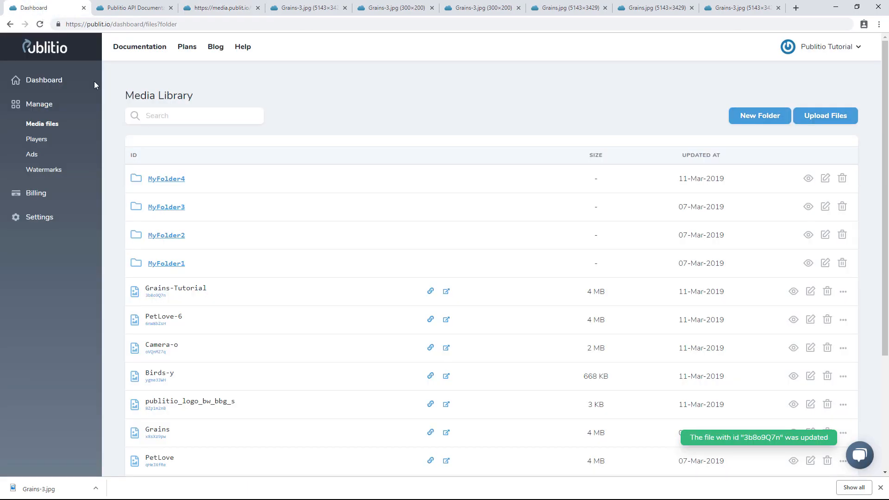
mouse_move(194, 315)
drag(217, 291, 162, 291)
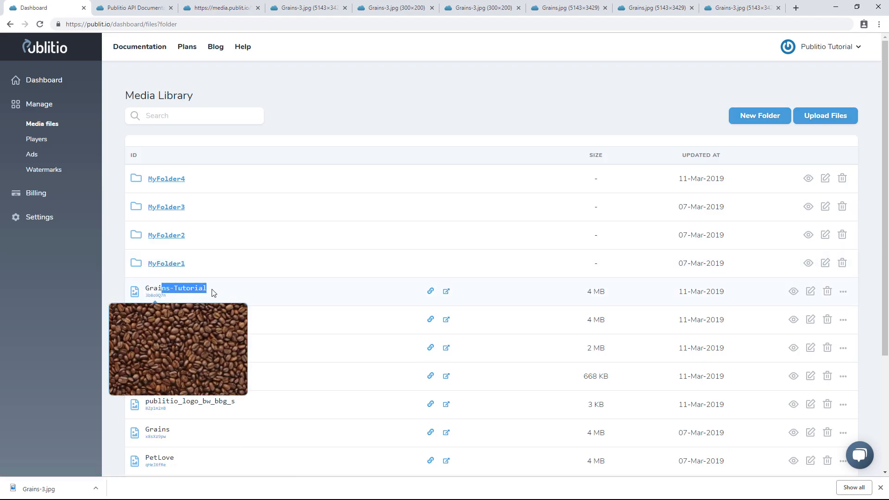
click(142, 290)
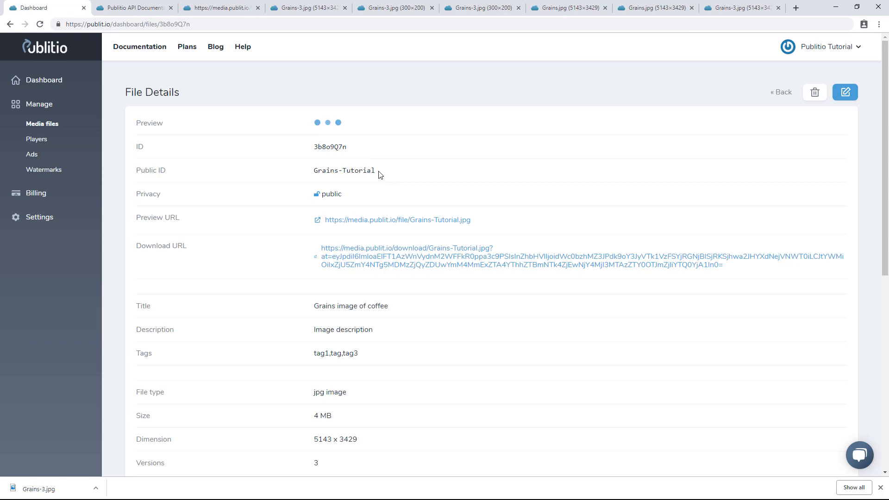
drag(379, 174, 311, 171)
key(ctrl+c)
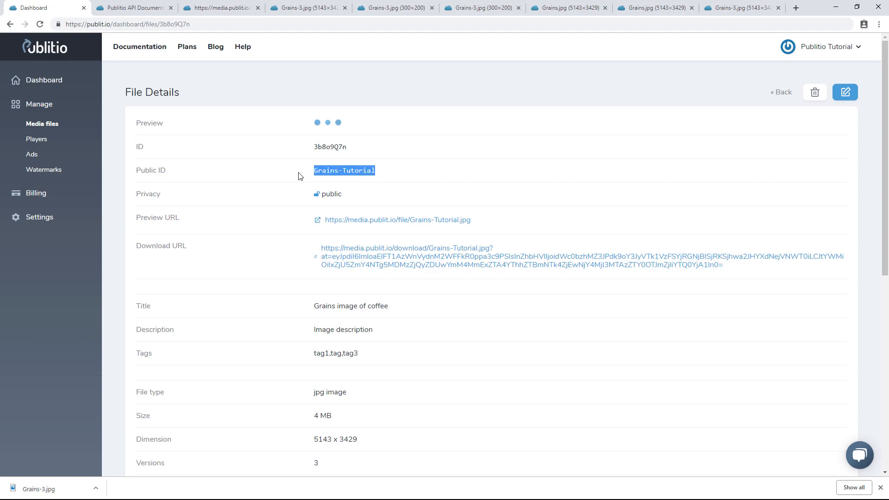
click(218, 8)
click(210, 25)
click(217, 24)
drag(219, 24, 197, 26)
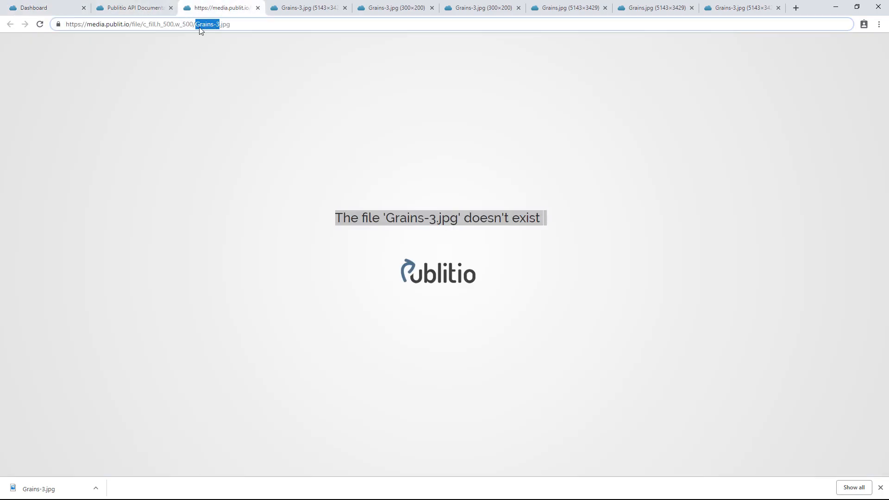
key(ctrl+v)
key(Return)
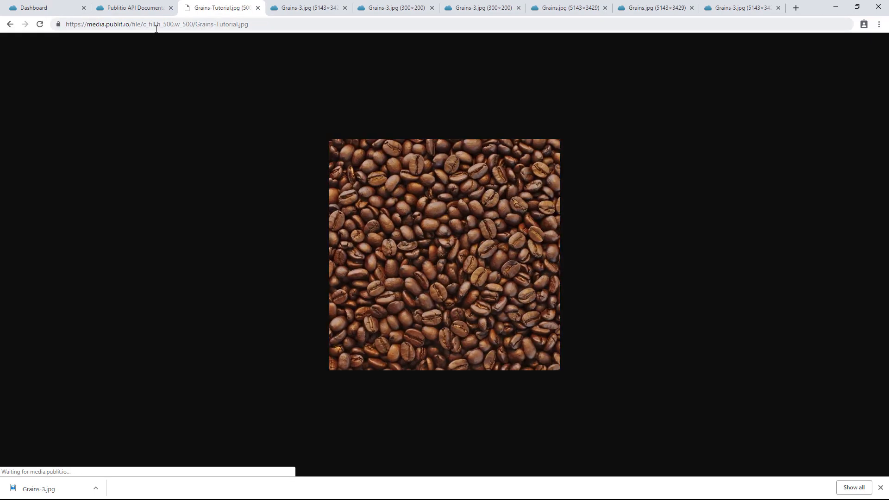
Copy the file ID 3b8o9Q7n and put it in place of the file name in the version URL
click(46, 8)
scroll(240, 273, down, 5)
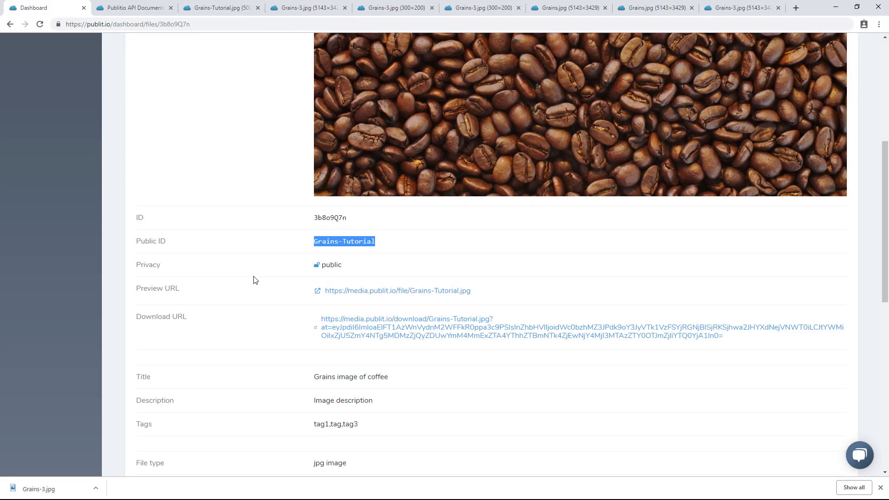
double_click(327, 218)
key(ctrl+c)
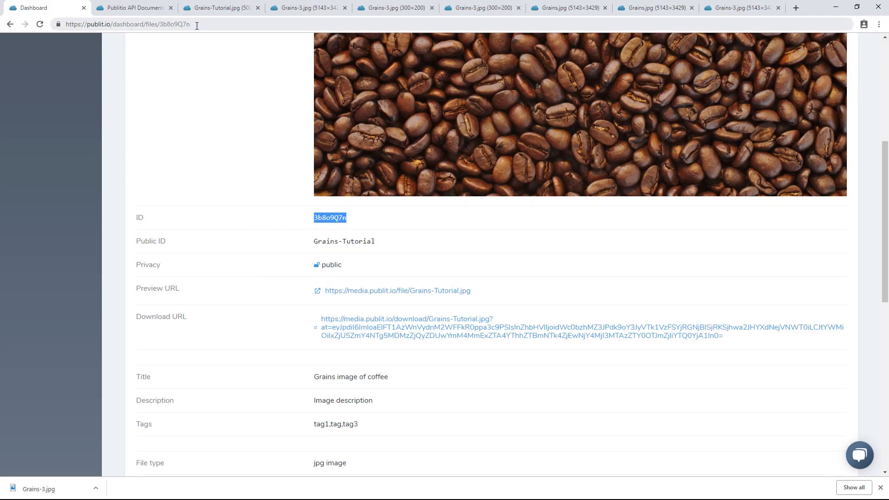
click(212, 7)
click(212, 24)
click(202, 24)
drag(196, 24, 334, 34)
key(ctrl+v)
text(/)
key(Return)
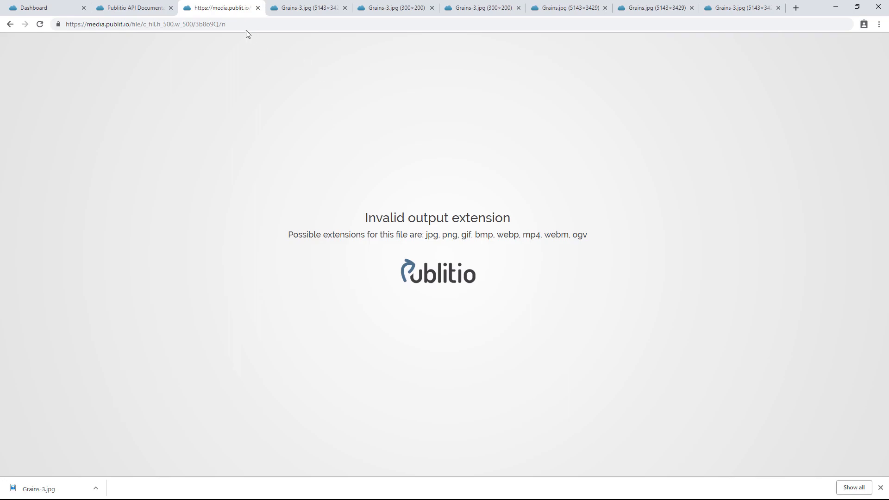
Append the .jpg extension to the file-ID version URL and load it
click(258, 24)
click(258, 25)
text(.jpg)
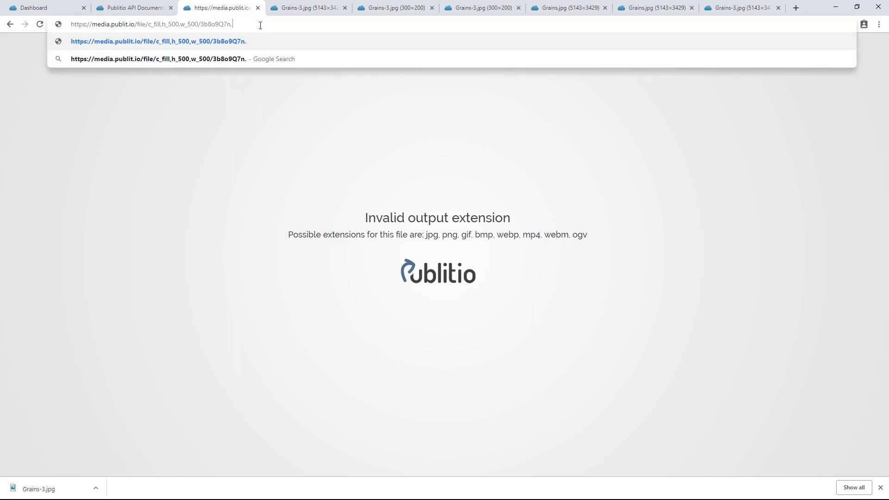
key(Return)
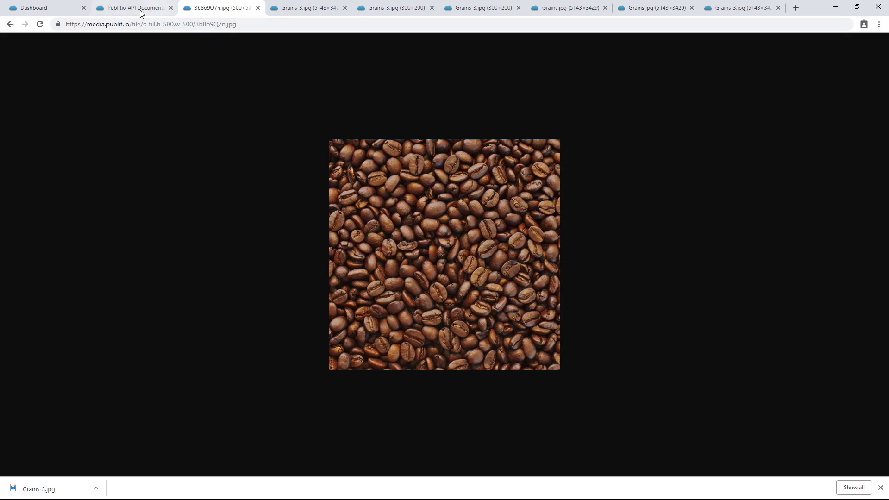
Check the file's ID on its details page, return to the media library, and open the Grains-Tutorial rename dialog without changing it
click(35, 8)
click(211, 229)
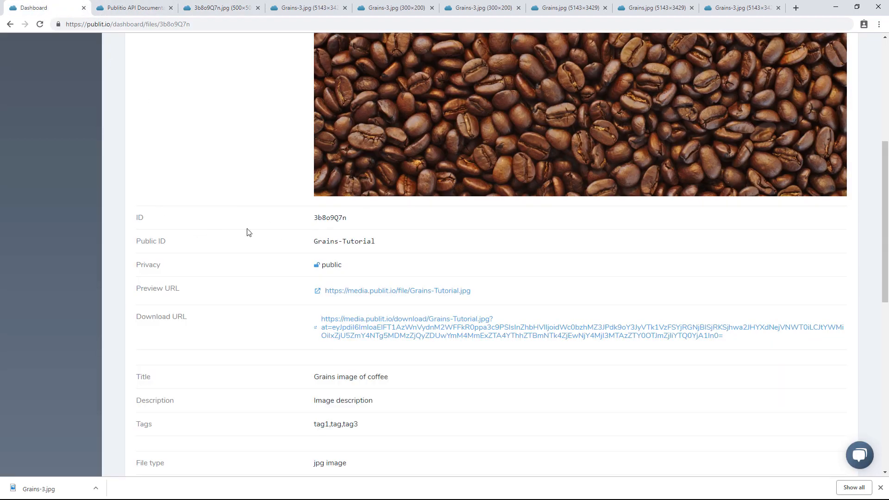
double_click(330, 218)
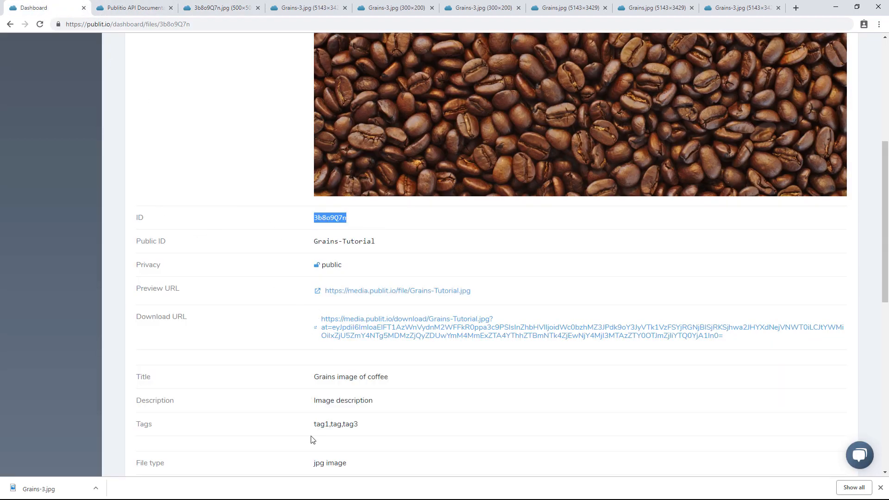
scroll(391, 445, down, 5)
scroll(254, 286, up, 10)
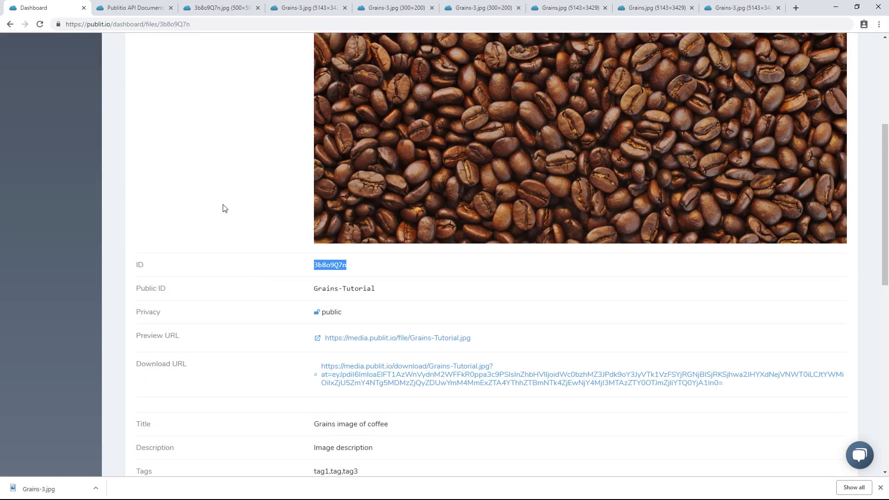
click(789, 97)
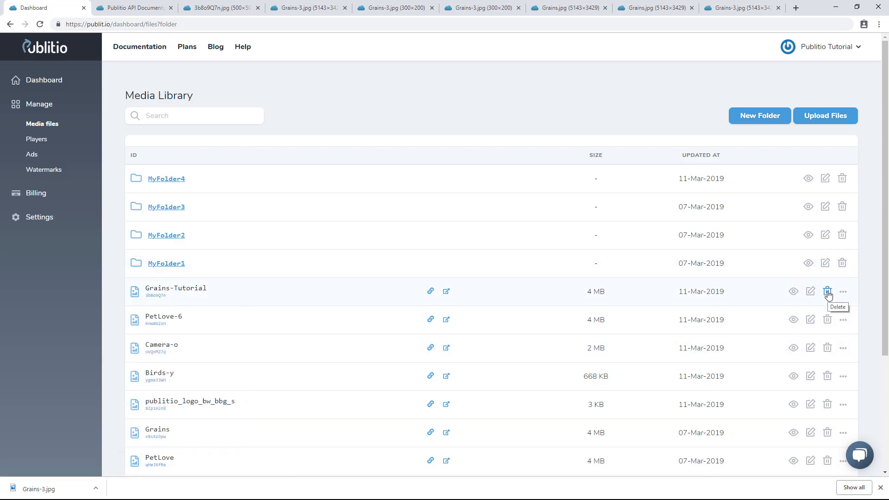
click(813, 295)
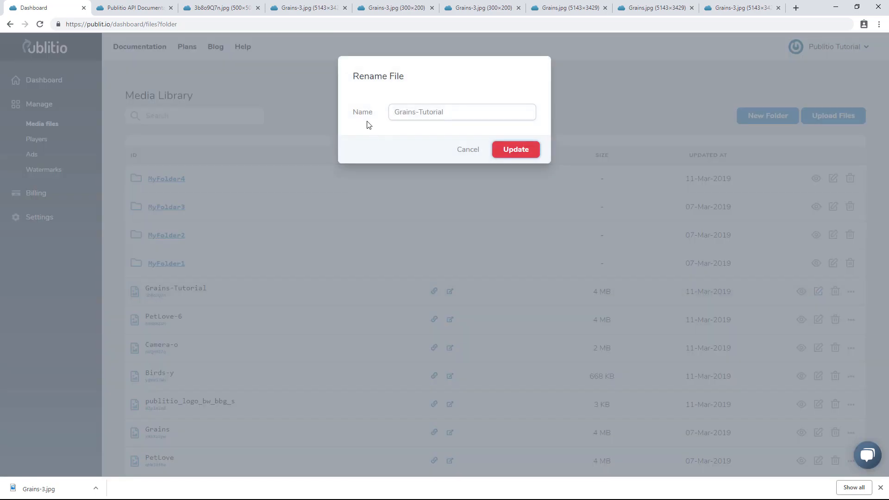
click(465, 149)
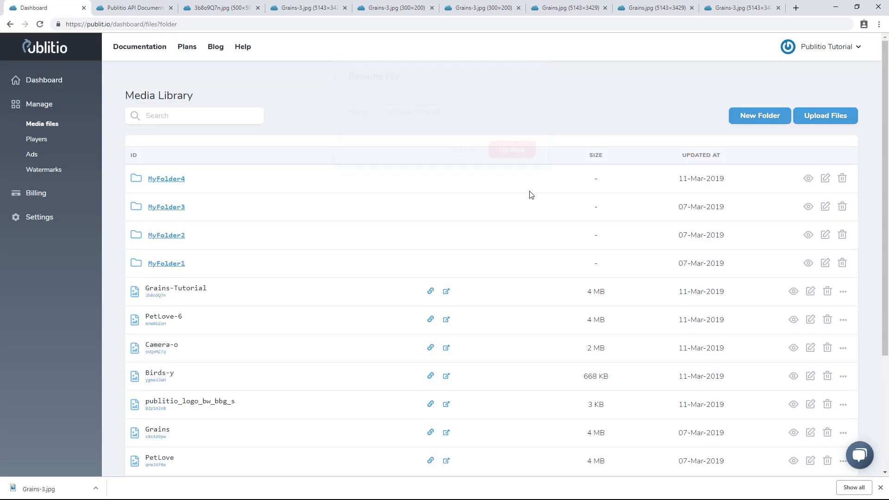
Move the PetLove-6 file into MyFolder4
click(844, 293)
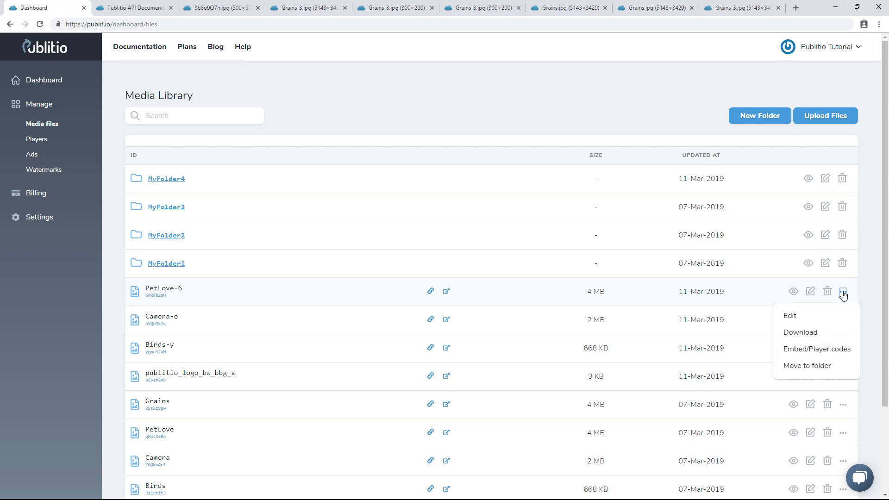
click(808, 366)
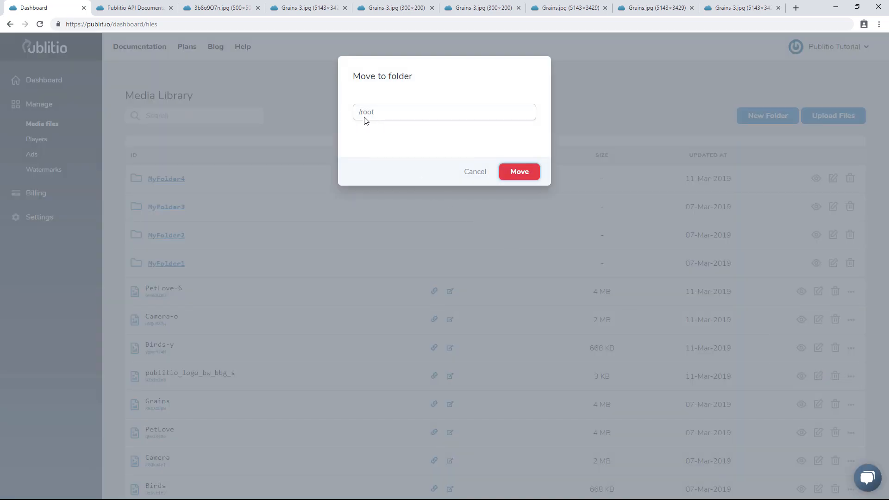
click(377, 116)
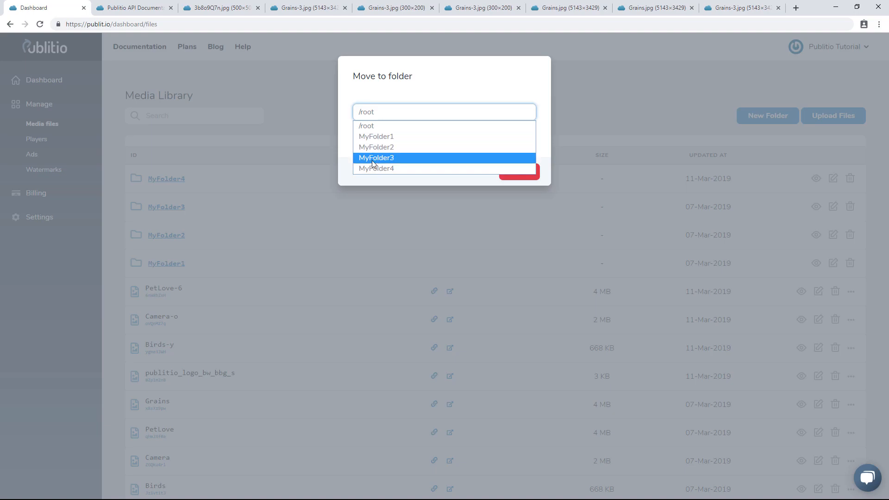
click(384, 168)
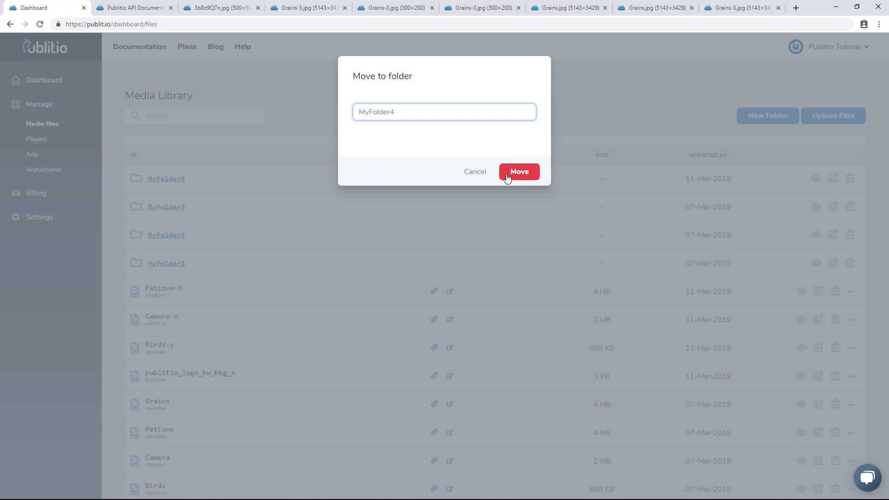
click(518, 172)
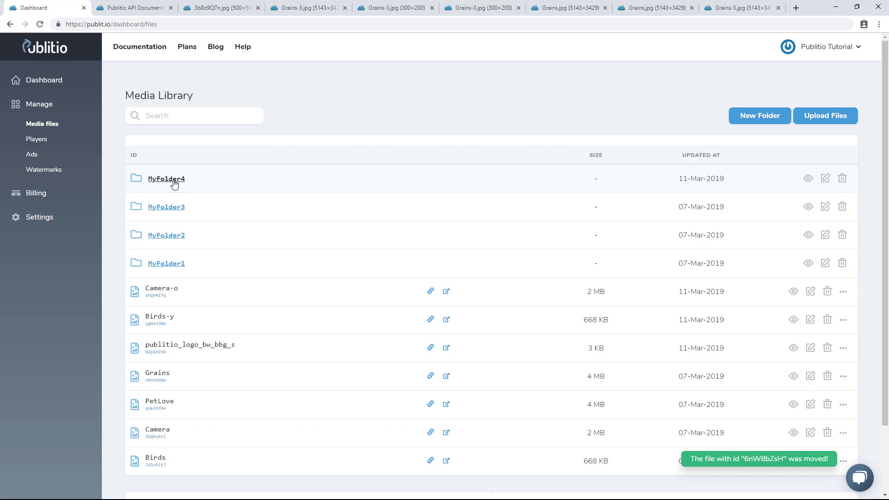
Open MyFolder4 to inspect its files, return to the library root, and start deleting MyFolder4 but cancel
click(179, 180)
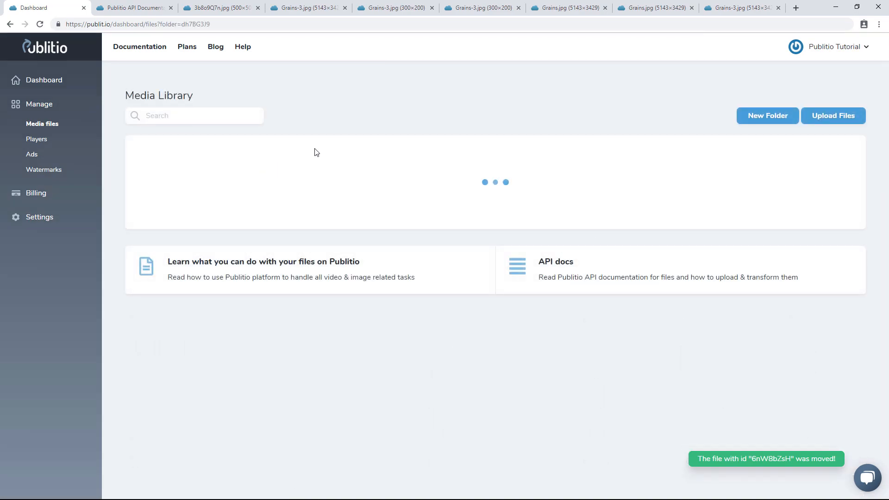
mouse_move(159, 180)
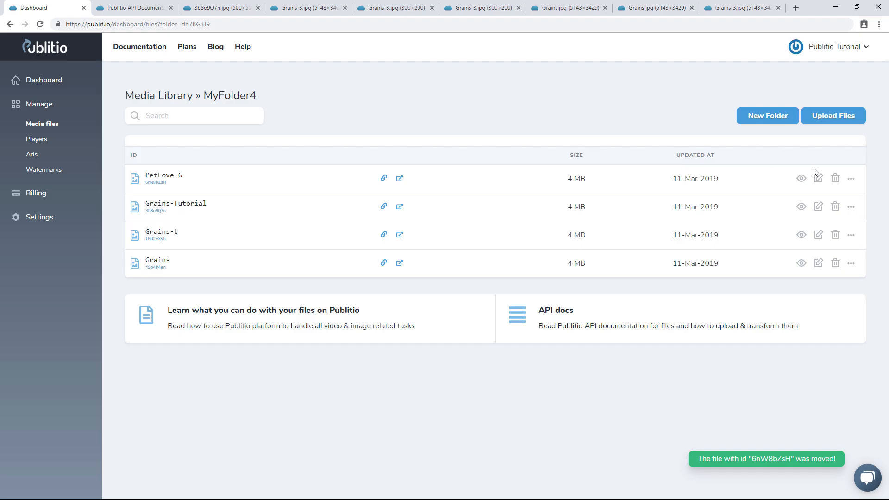
click(168, 96)
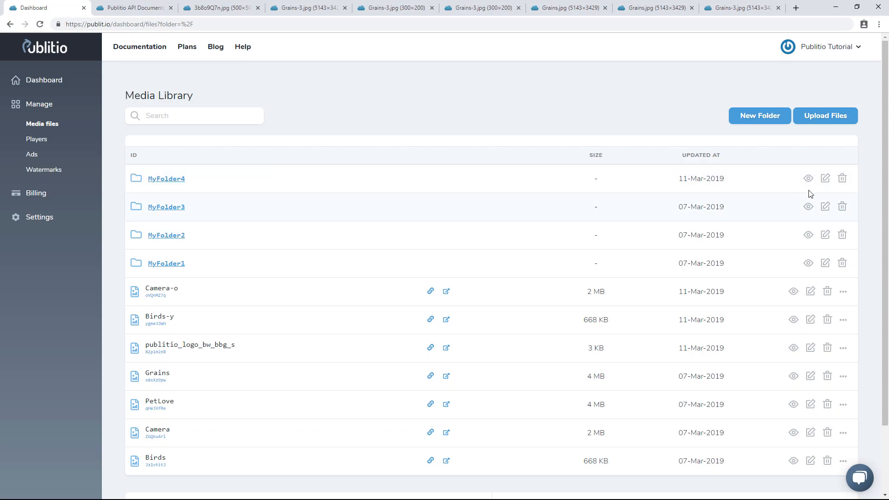
click(844, 181)
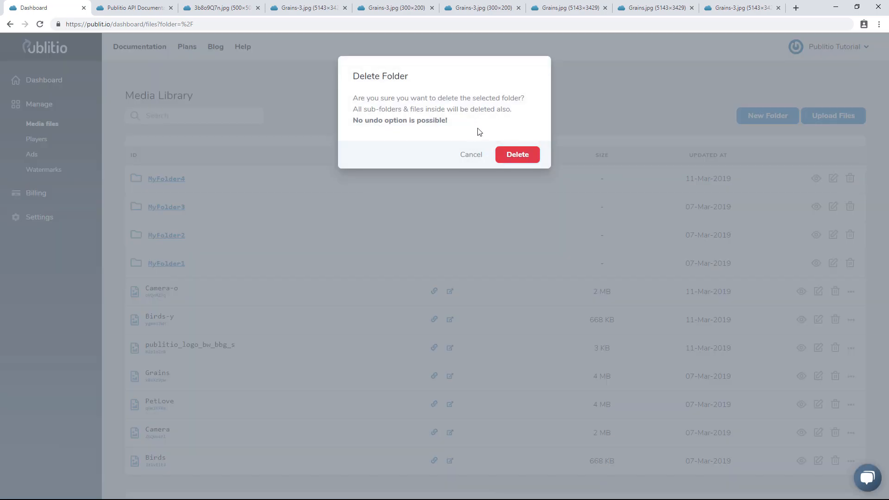
click(471, 155)
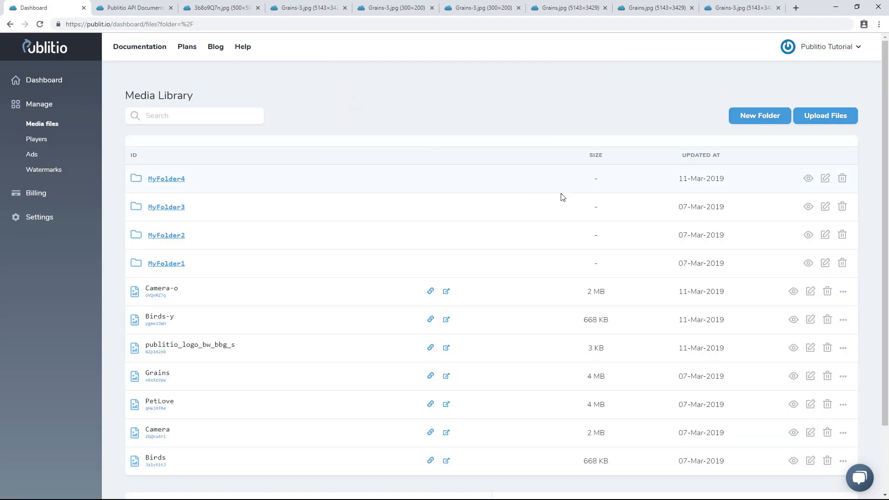